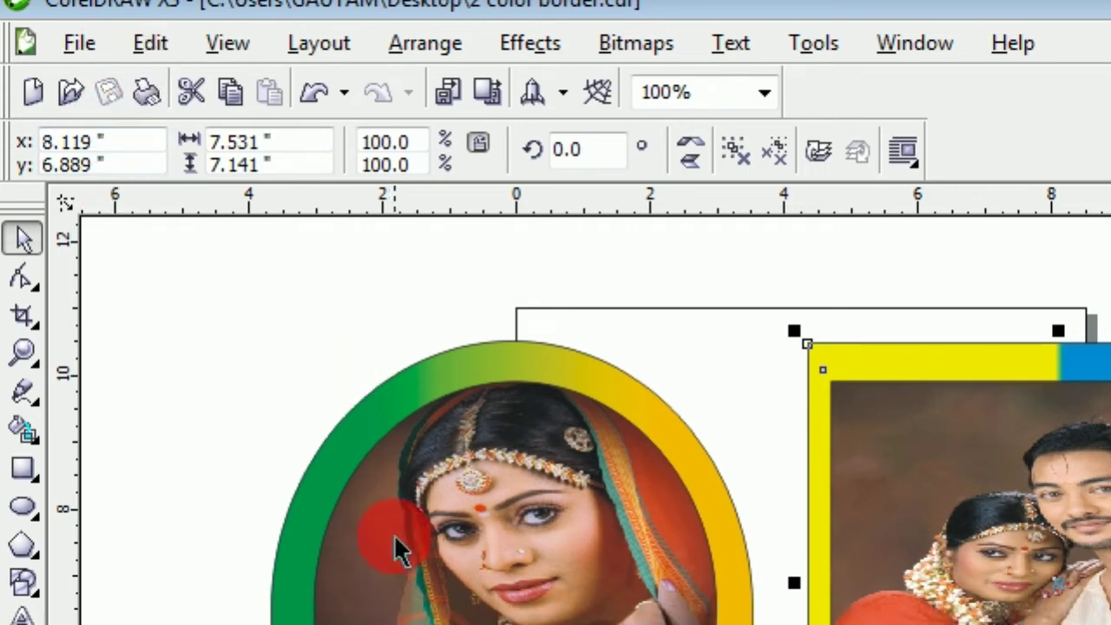
# Move the oval and square framed photos off the page to the empty area on its right
pyautogui.click(394, 542)
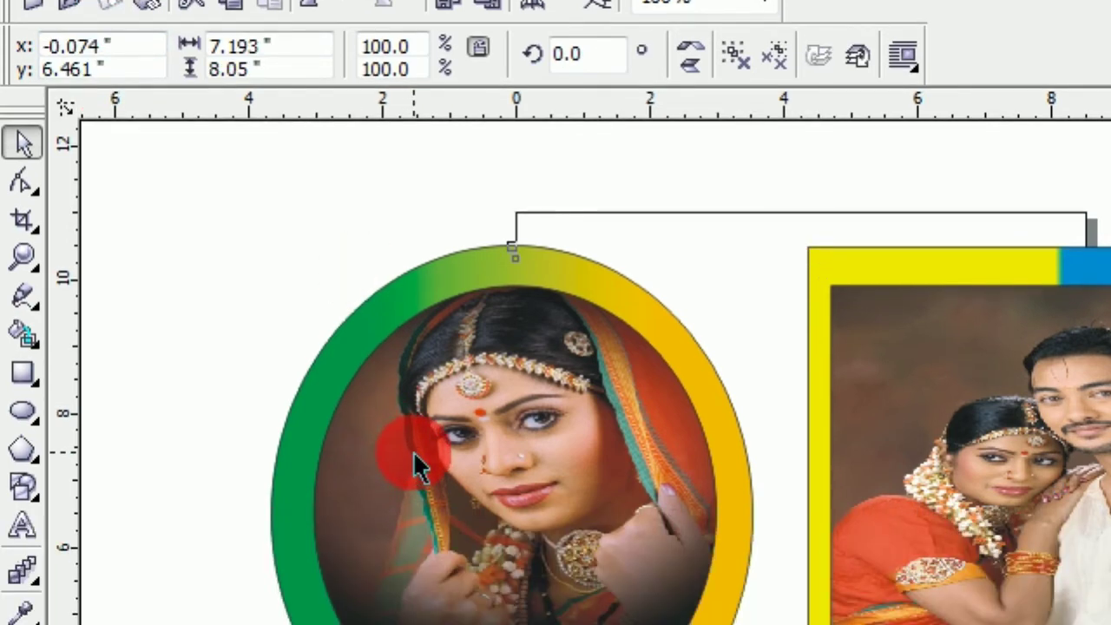
pyautogui.press('Delete')
pyautogui.click(1052, 521)
pyautogui.moveTo(766, 424); pyautogui.dragTo(1071, 408)
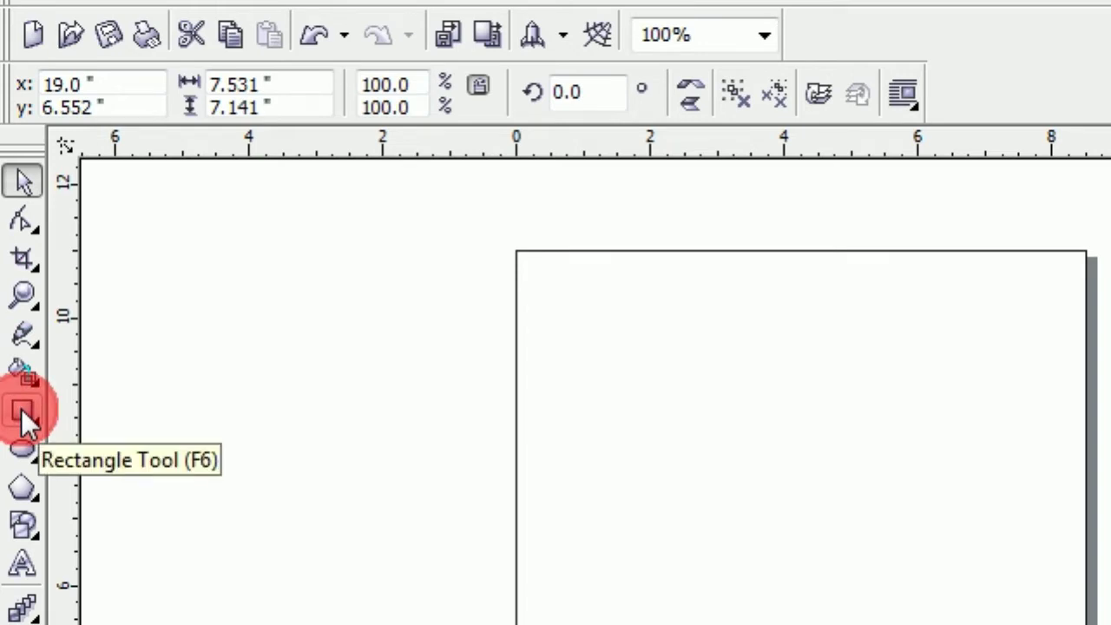
# Draw a rectangle about 6.7 by 6.8 inches on the page and fill it with pinkish red
pyautogui.click(22, 410)
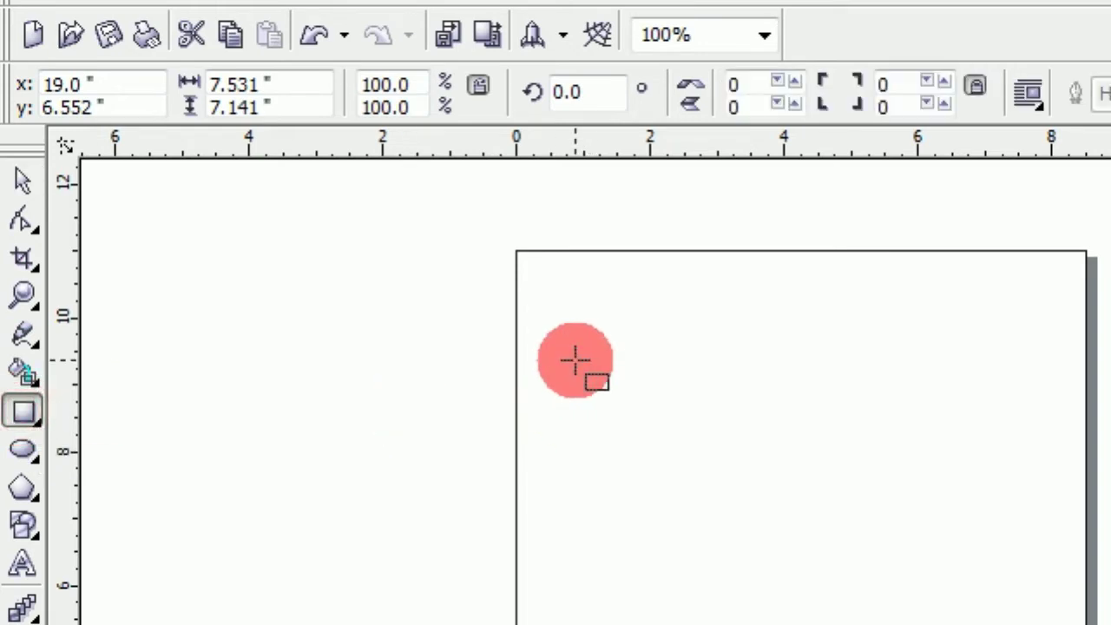
pyautogui.moveTo(565, 338); pyautogui.dragTo(829, 576)
pyautogui.moveTo(829, 461); pyautogui.dragTo(1014, 624)
pyautogui.moveTo(820, 466); pyautogui.dragTo(820, 466)
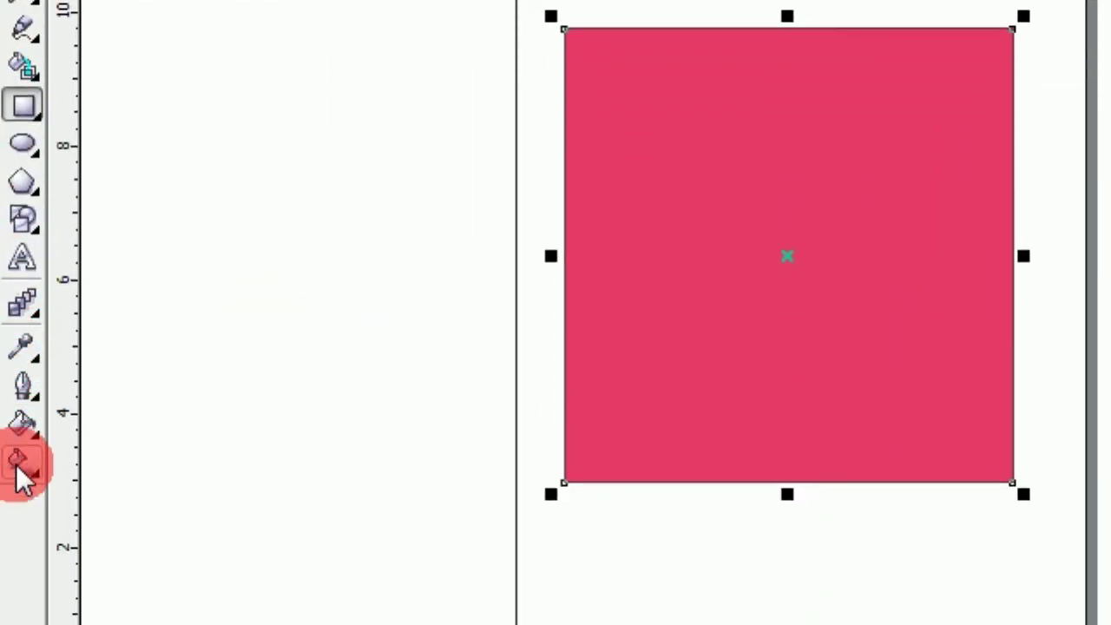
# Set up a linear two-color fountain fill for the rectangle, blending from cyan to yellow
pyautogui.scroll(-1, 24, 459)
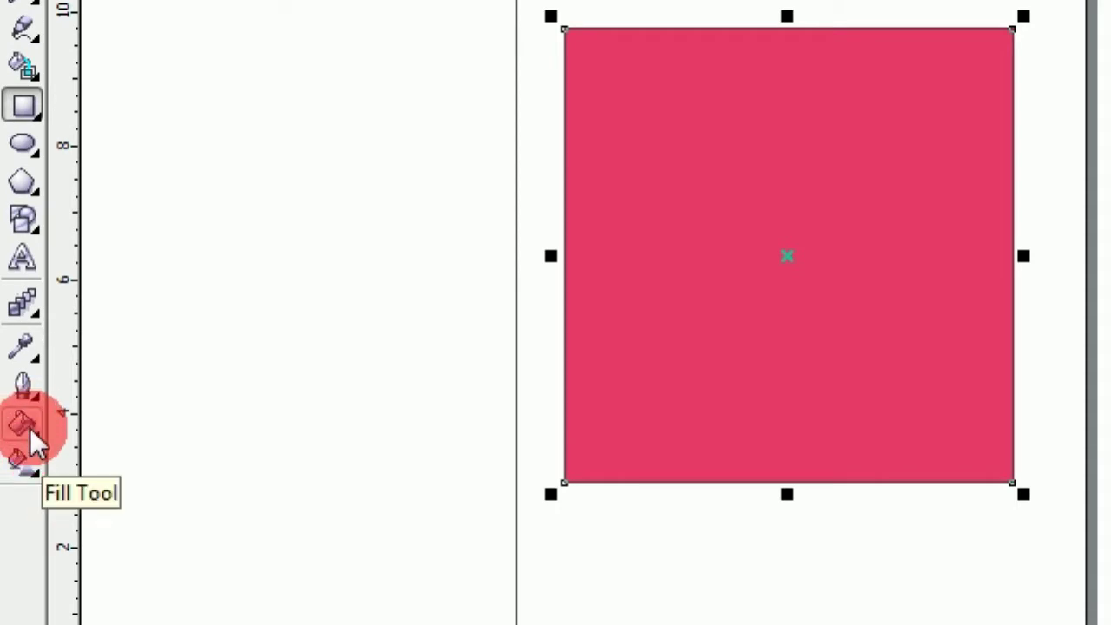
pyautogui.click(30, 433)
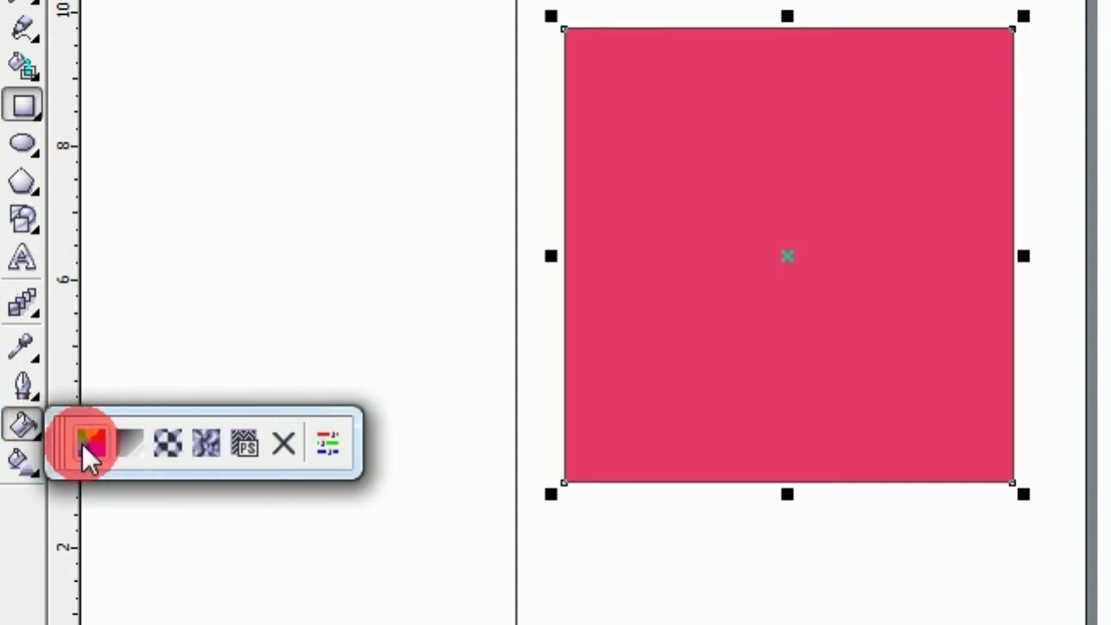
pyautogui.click(134, 444)
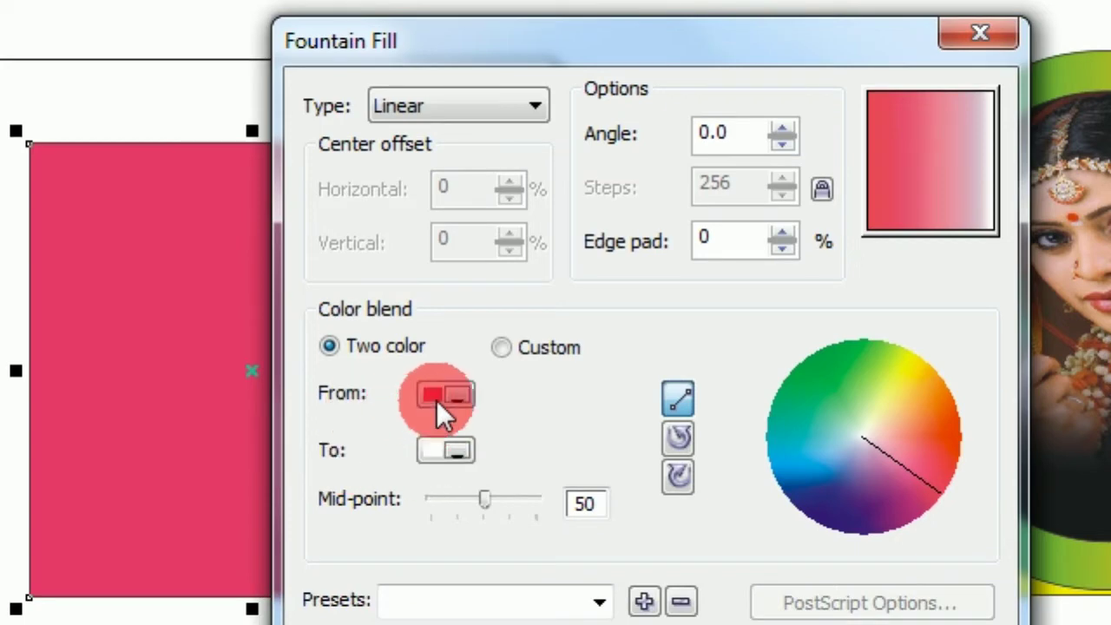
pyautogui.click(436, 400)
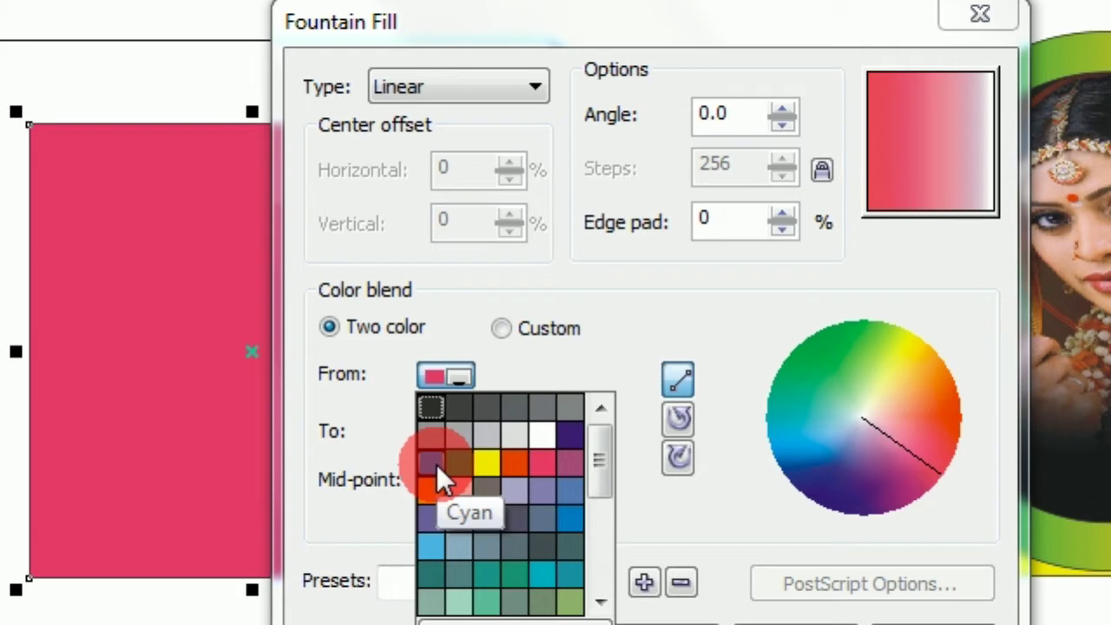
pyautogui.click(437, 464)
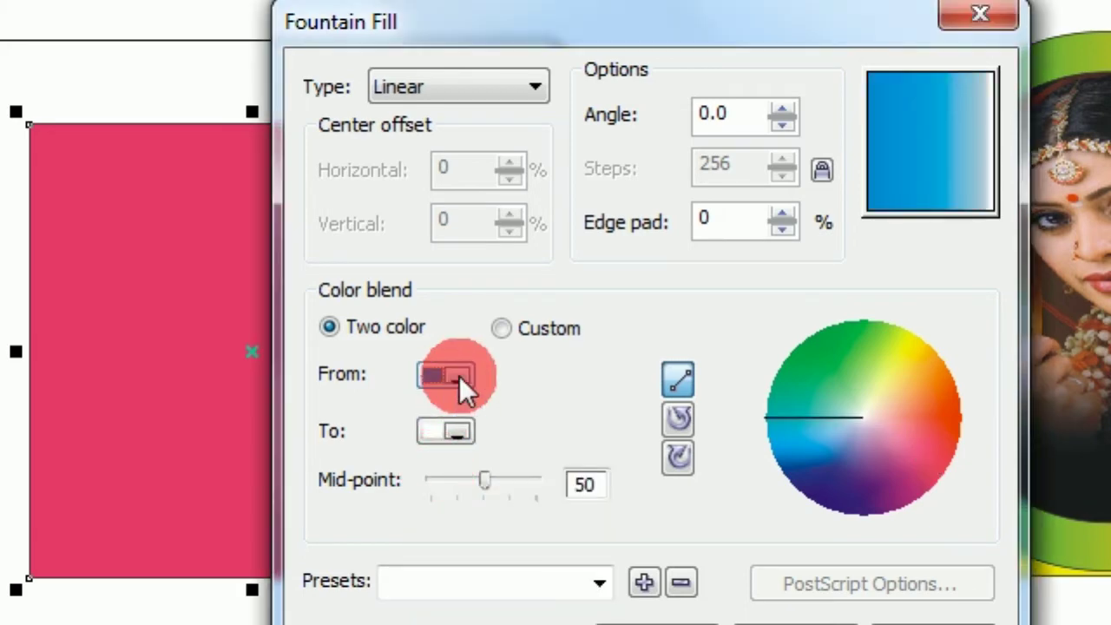
pyautogui.click(460, 433)
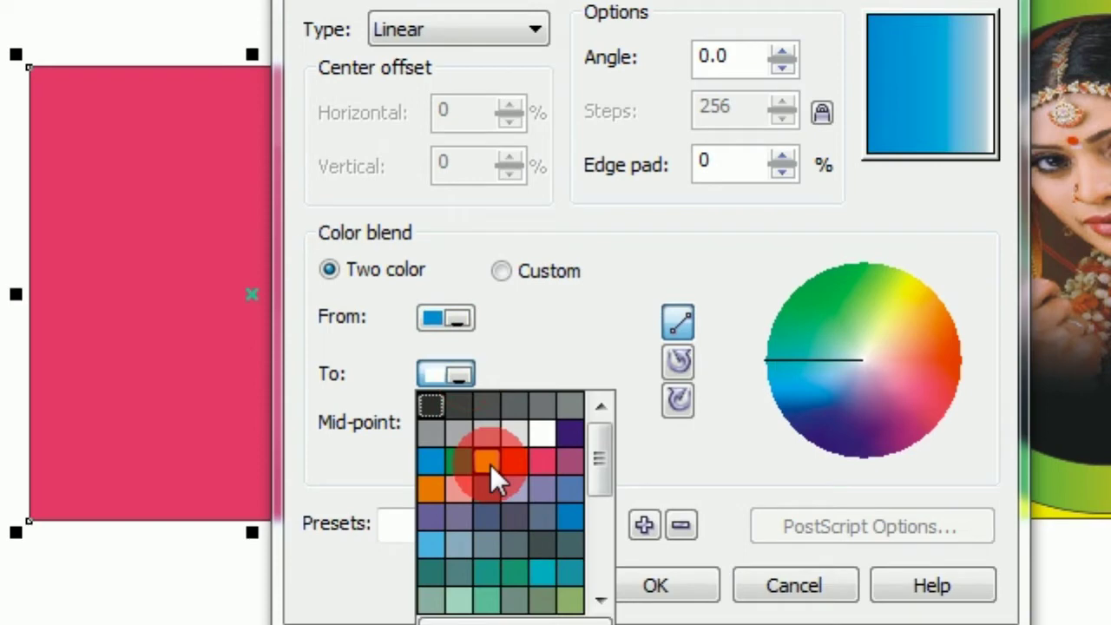
pyautogui.click(487, 518)
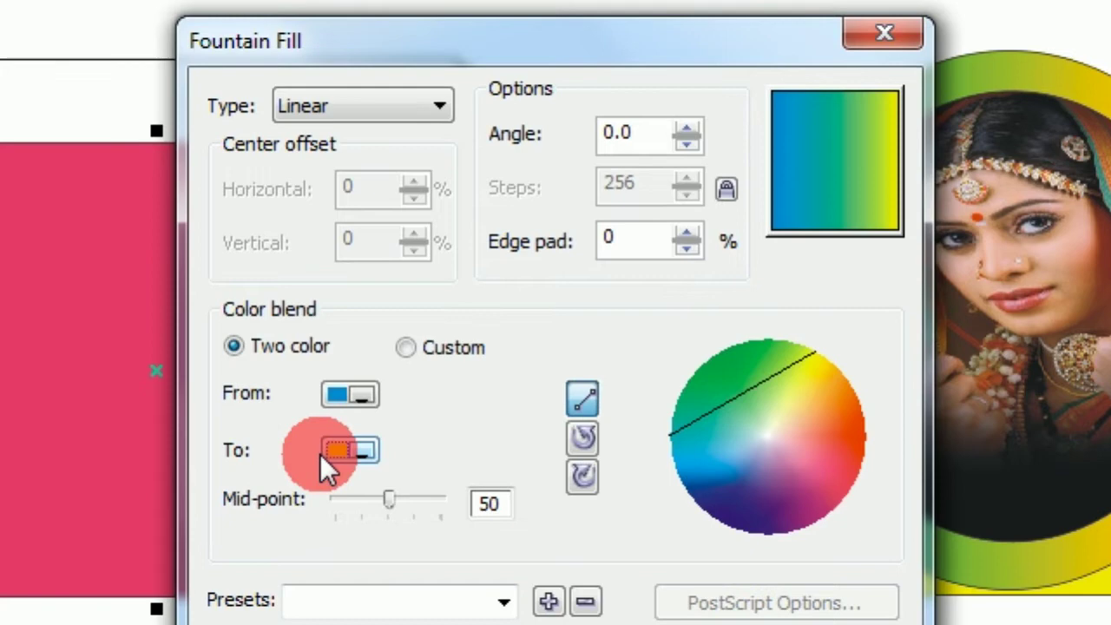
pyautogui.click(320, 454)
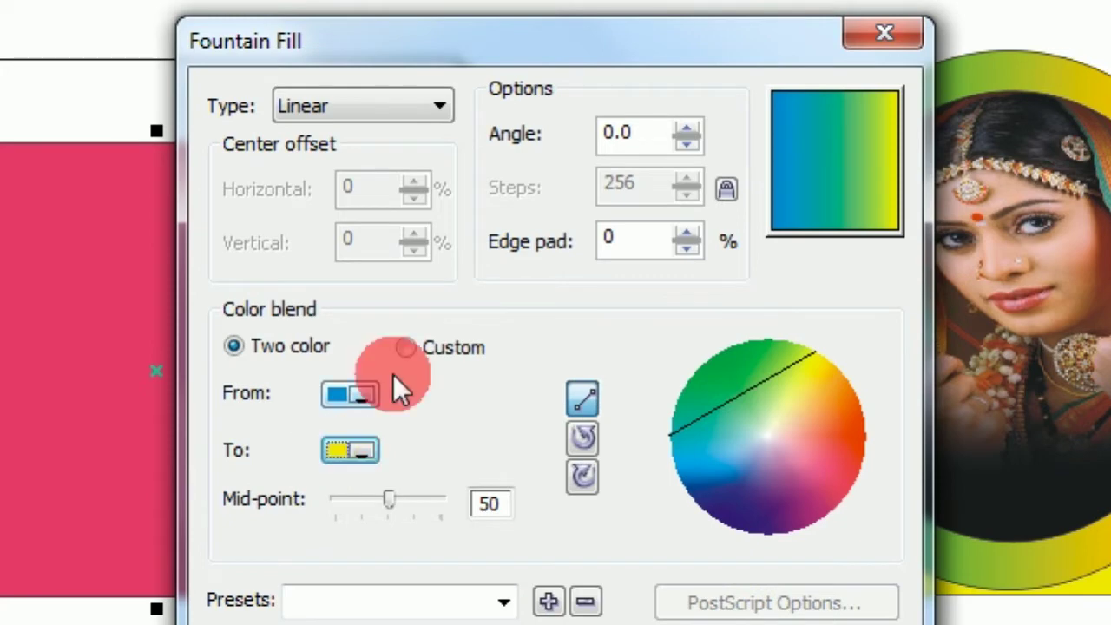
# Set the fountain fill's edge pad to 45% to sharpen the transition between the two colors
pyautogui.click(690, 232)
pyautogui.click(690, 232)
pyautogui.click(690, 232)
pyautogui.click(689, 232)
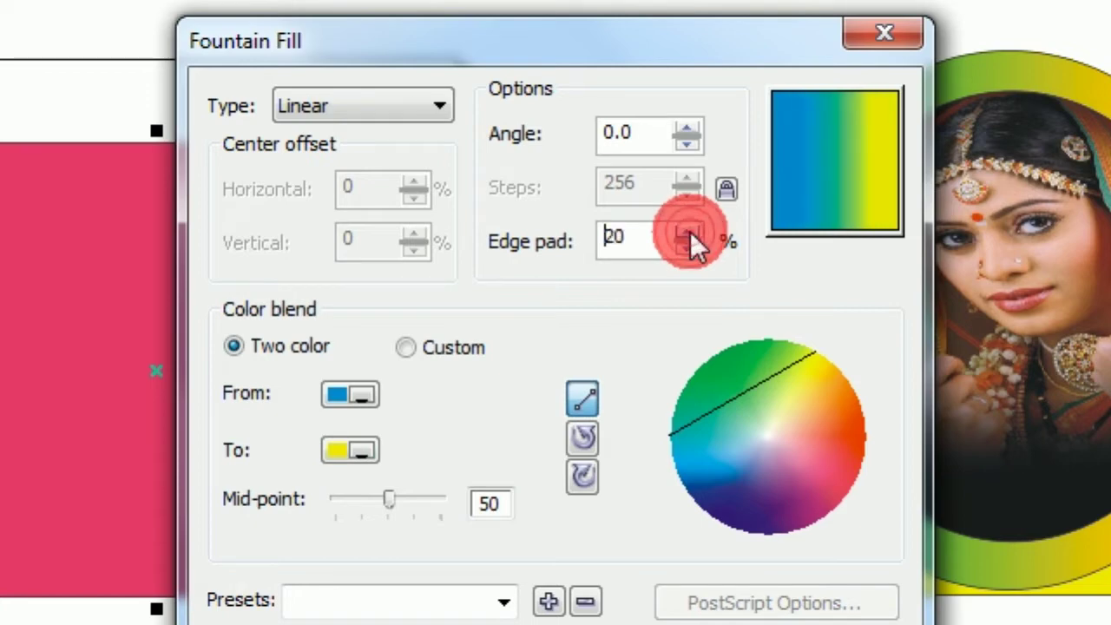
pyautogui.click(690, 231)
pyautogui.click(690, 231)
pyautogui.click(690, 230)
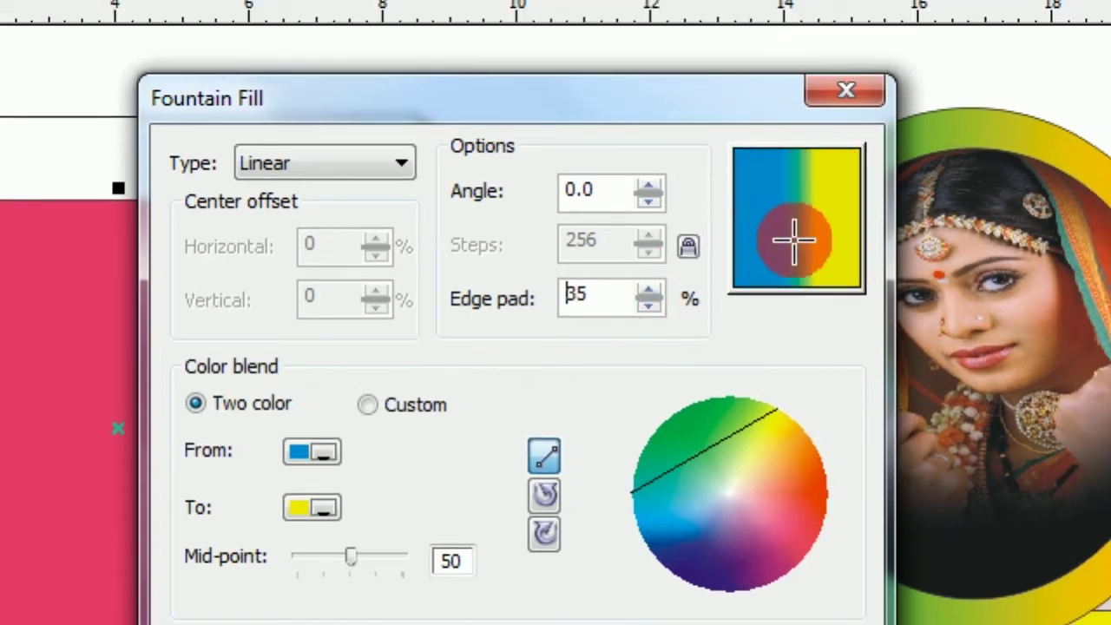
pyautogui.click(667, 304)
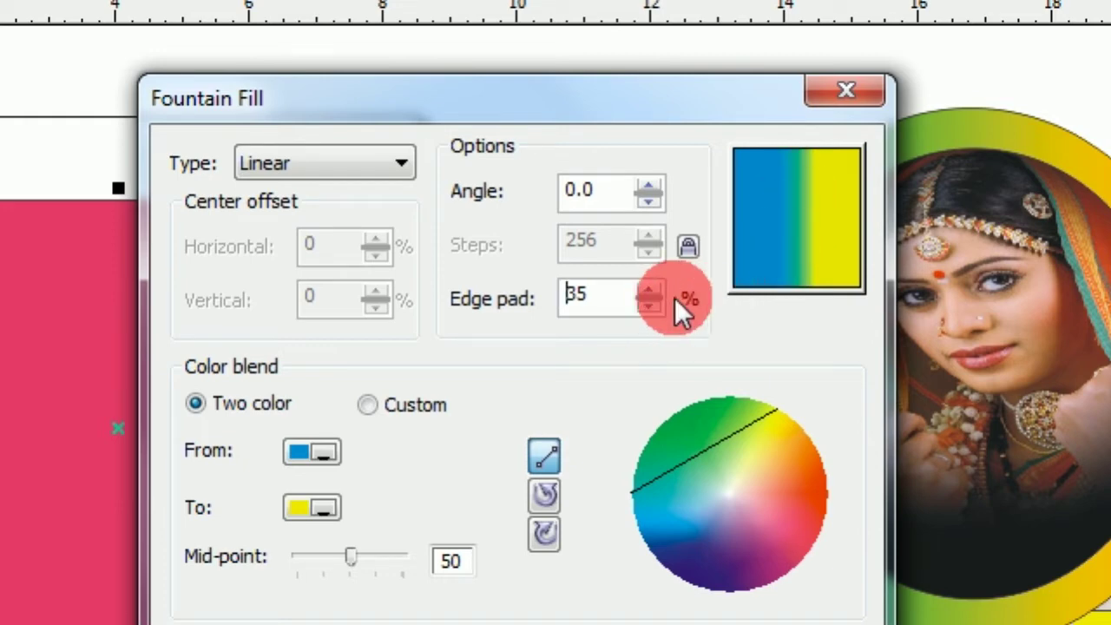
pyautogui.click(647, 289)
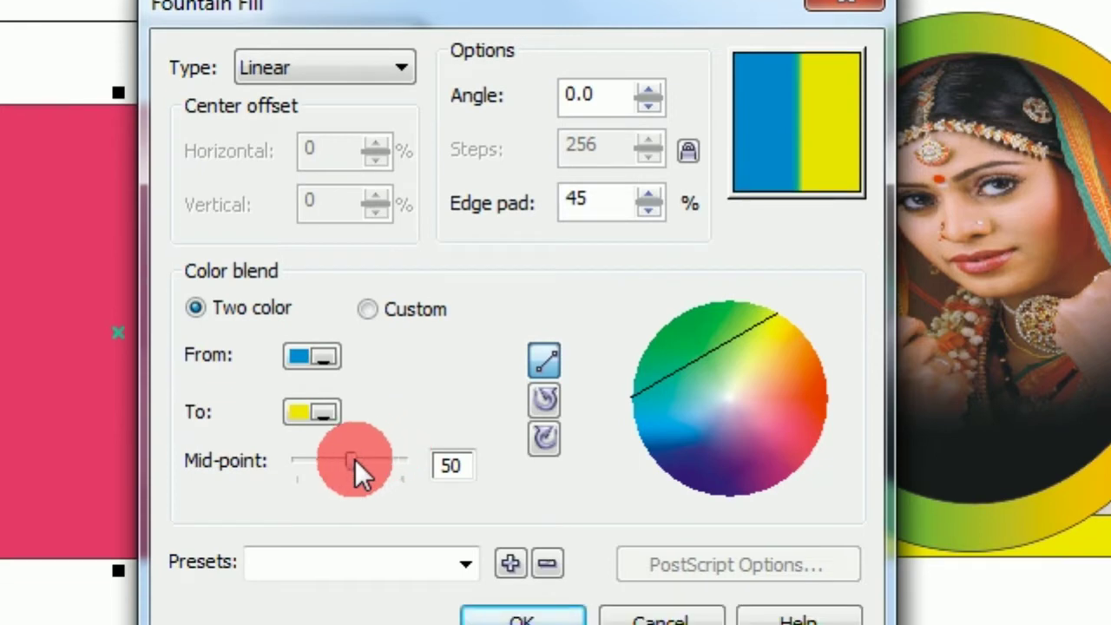
# Set the color blend's mid-point to 43 and apply the fountain fill to the rectangle
pyautogui.moveTo(353, 554); pyautogui.dragTo(335, 555)
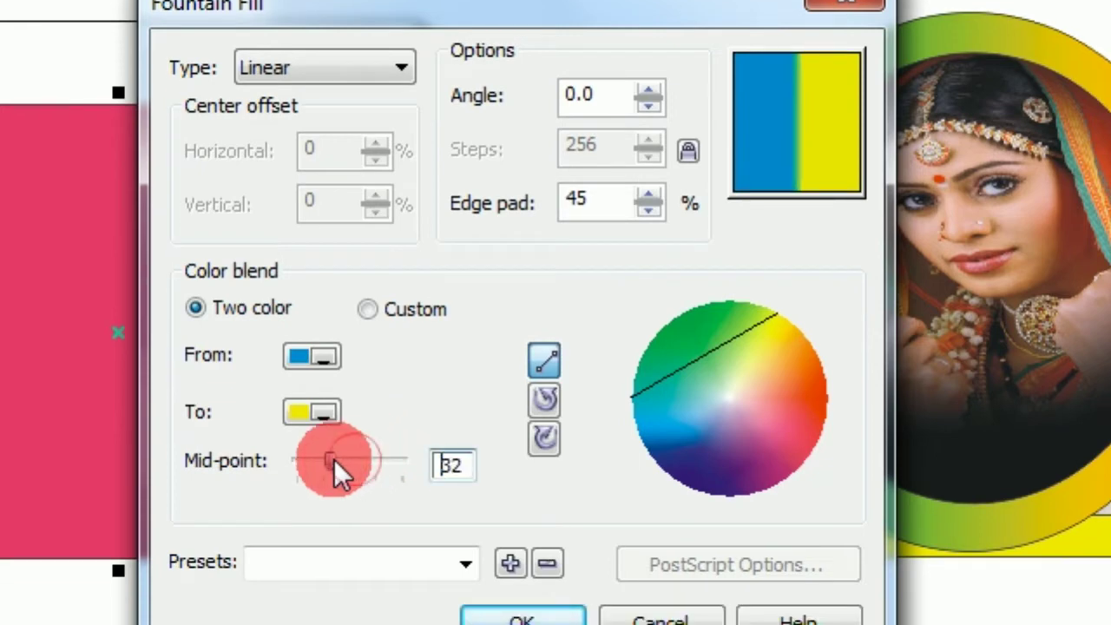
pyautogui.moveTo(334, 459); pyautogui.dragTo(327, 459)
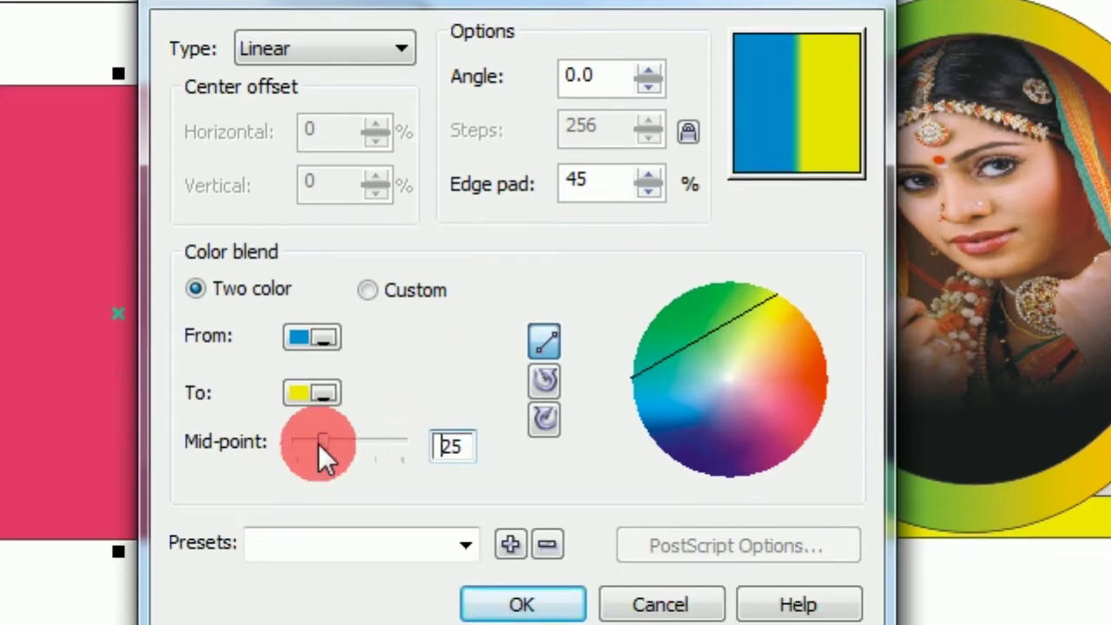
pyautogui.moveTo(319, 519); pyautogui.dragTo(337, 518)
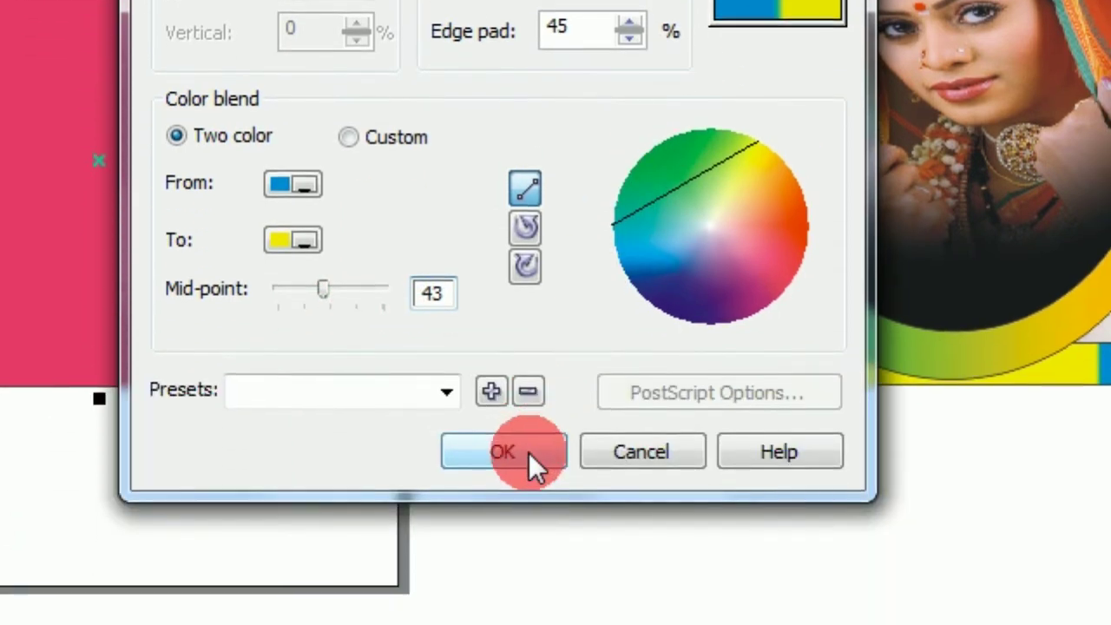
pyautogui.click(529, 452)
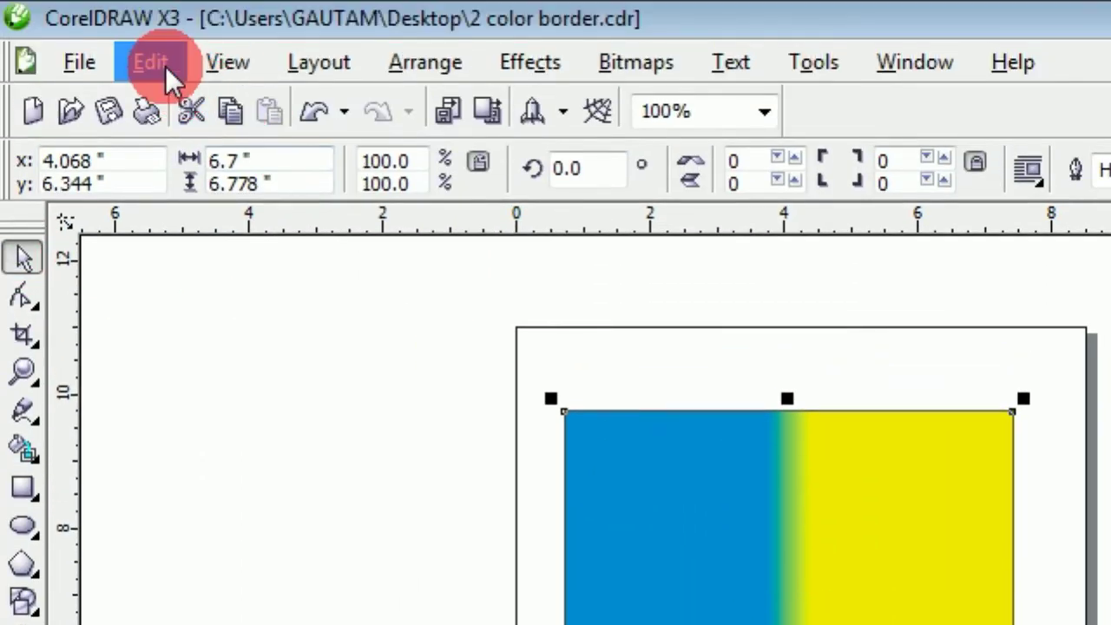
# Duplicate the blue-yellow rectangle, shift the copy slightly off the original and fill it with pinkish red
pyautogui.click(165, 66)
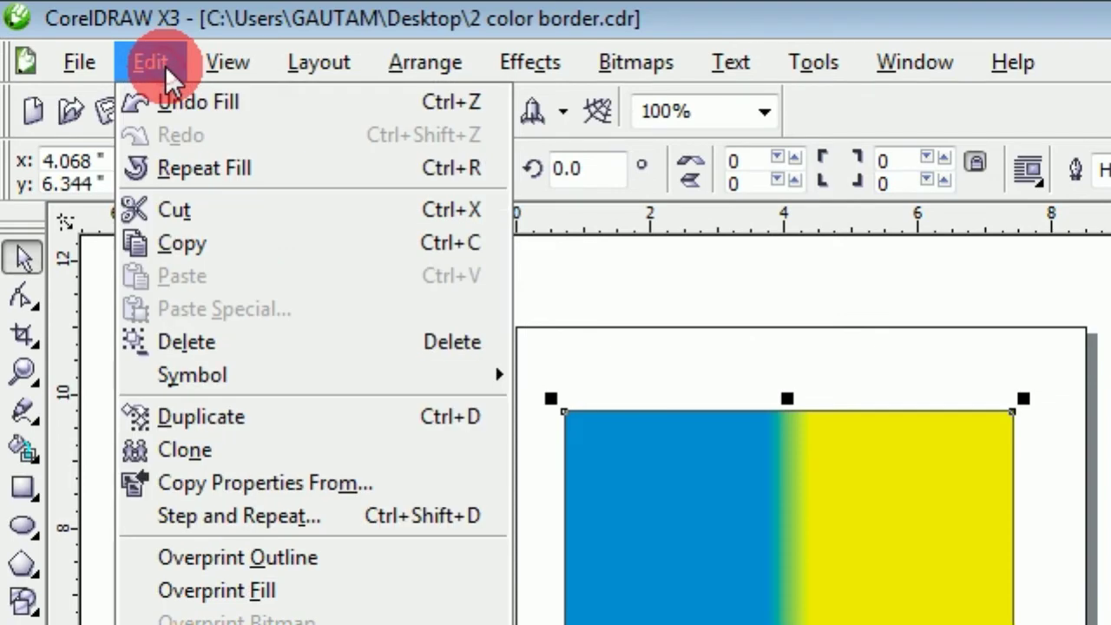
pyautogui.click(196, 416)
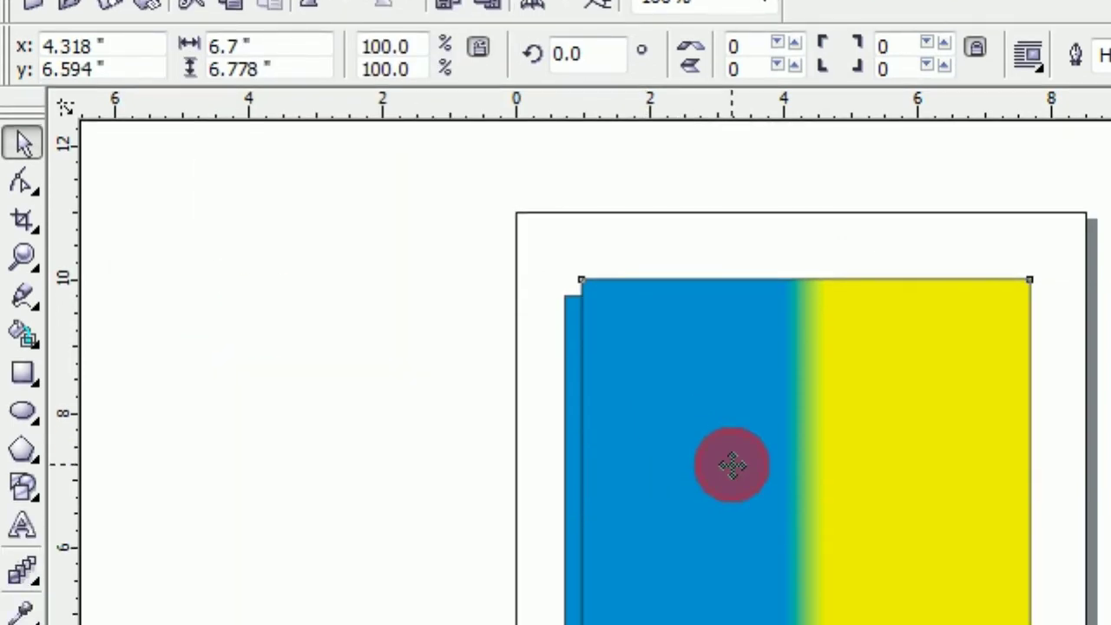
pyautogui.moveTo(736, 569); pyautogui.dragTo(386, 624)
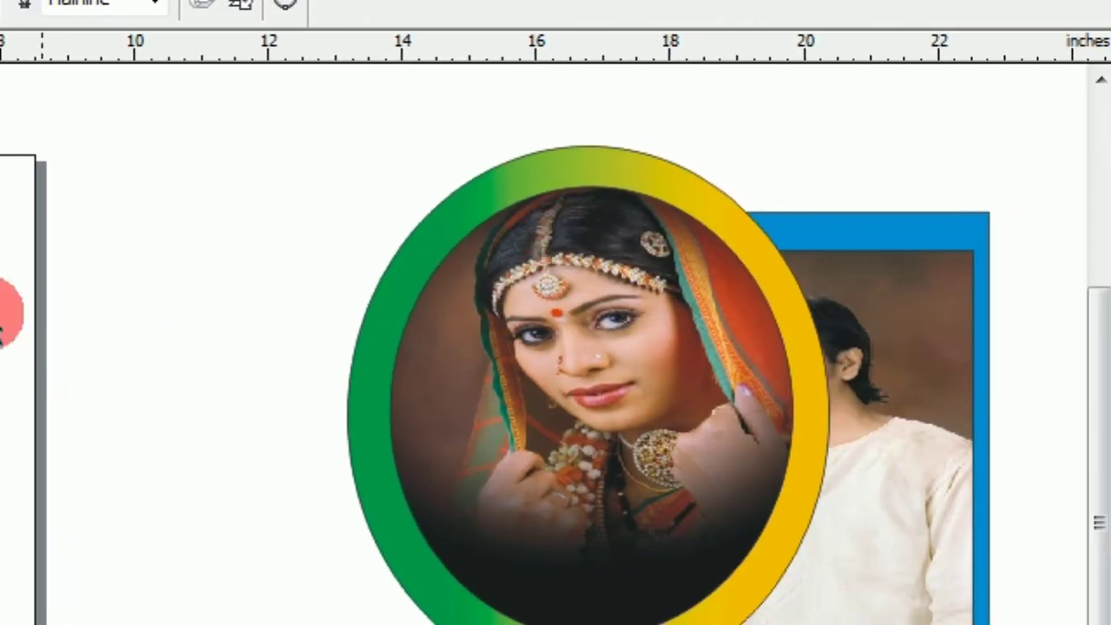
pyautogui.moveTo(156, 419); pyautogui.dragTo(476, 372)
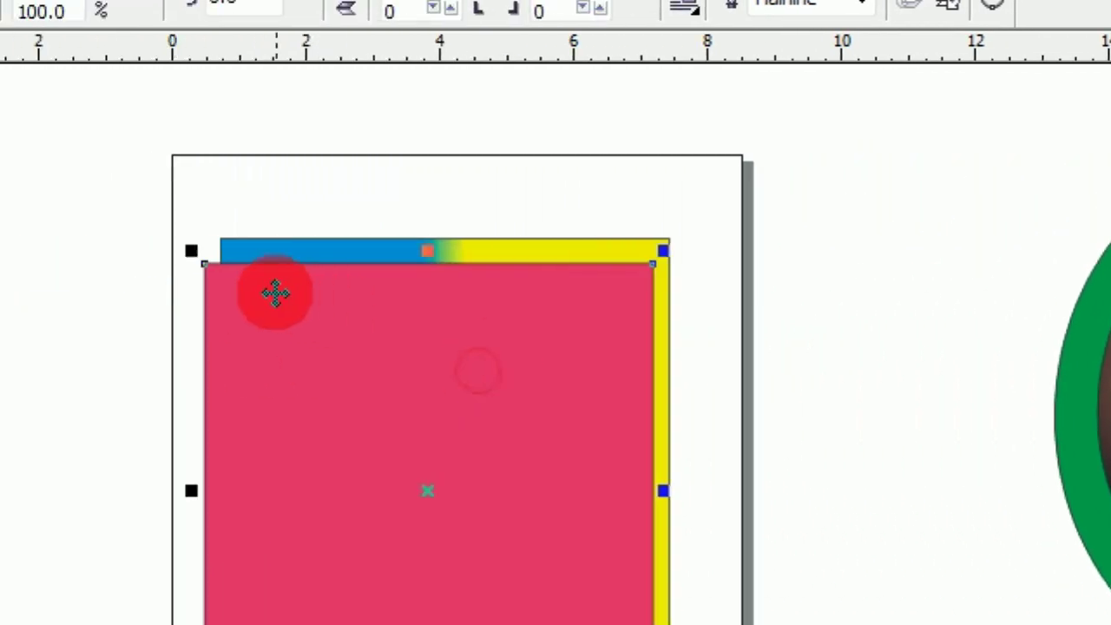
# Shrink the pinkish red copy to about 5.625 by 5.811 inches and position it inside the blue-yellow rectangle as an even border
pyautogui.moveTo(194, 248); pyautogui.dragTo(263, 299)
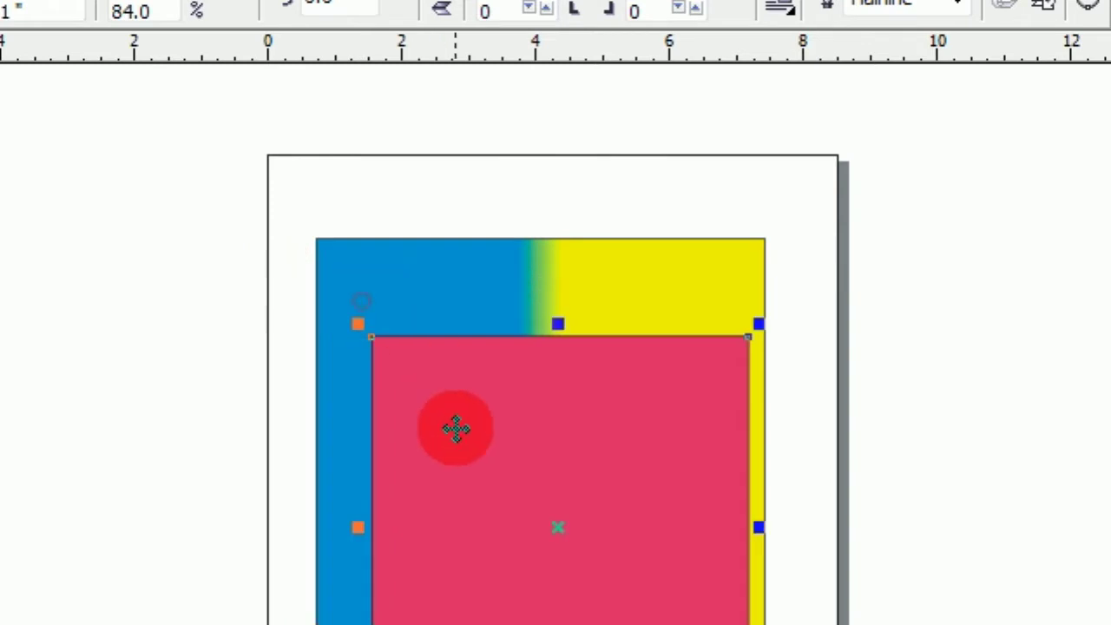
pyautogui.moveTo(456, 429); pyautogui.dragTo(440, 372)
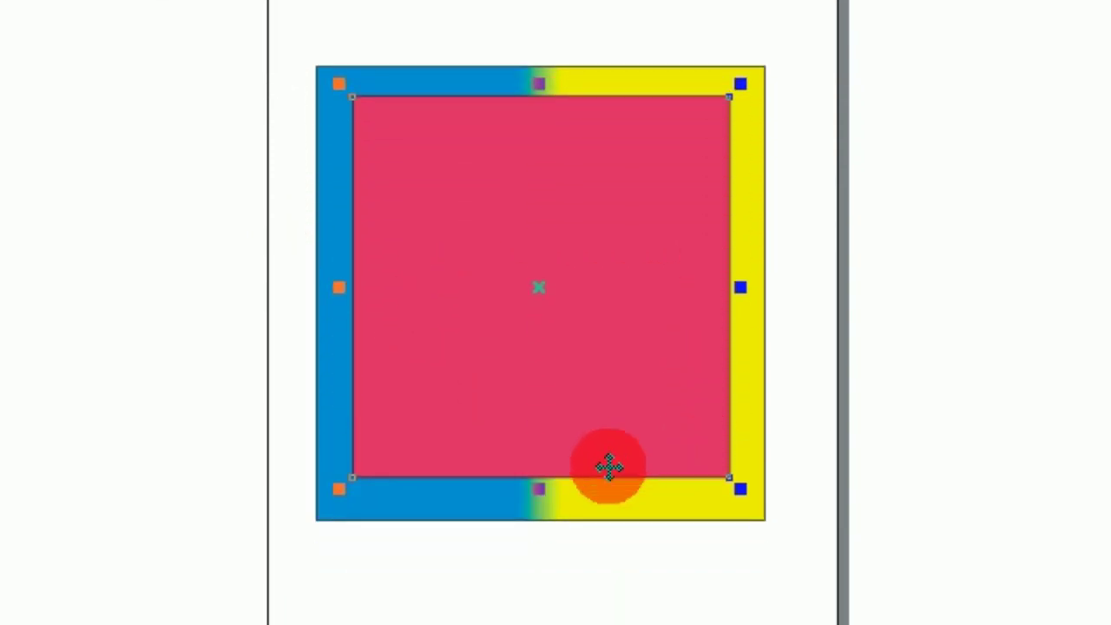
pyautogui.moveTo(542, 449); pyautogui.dragTo(541, 459)
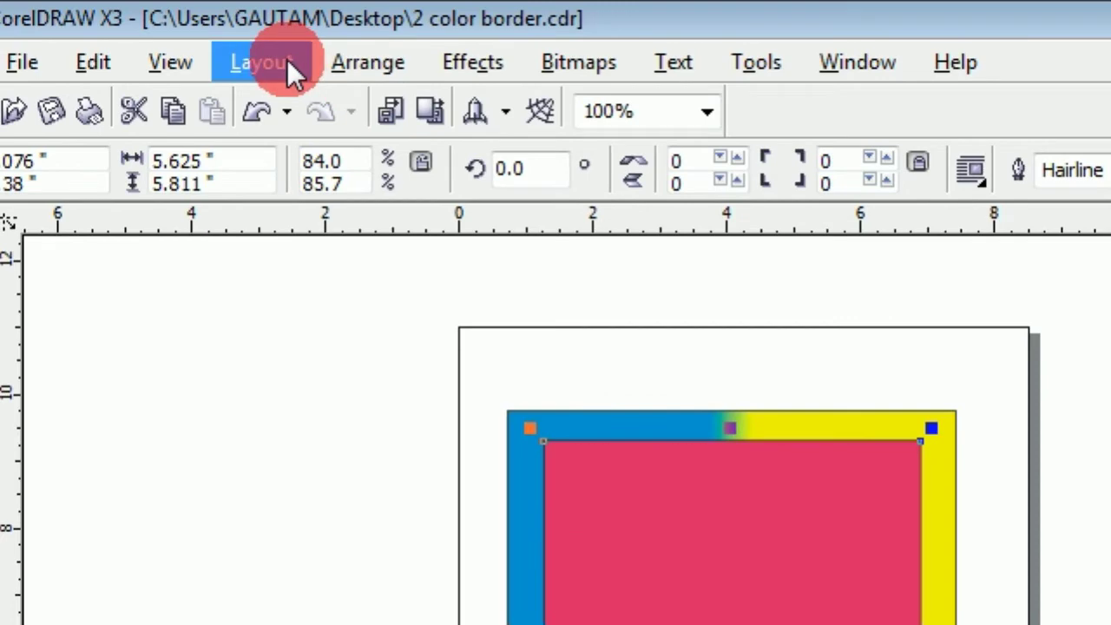
# Open the Shaping options for the inner rectangle and choose the Trim operation
pyautogui.click(369, 60)
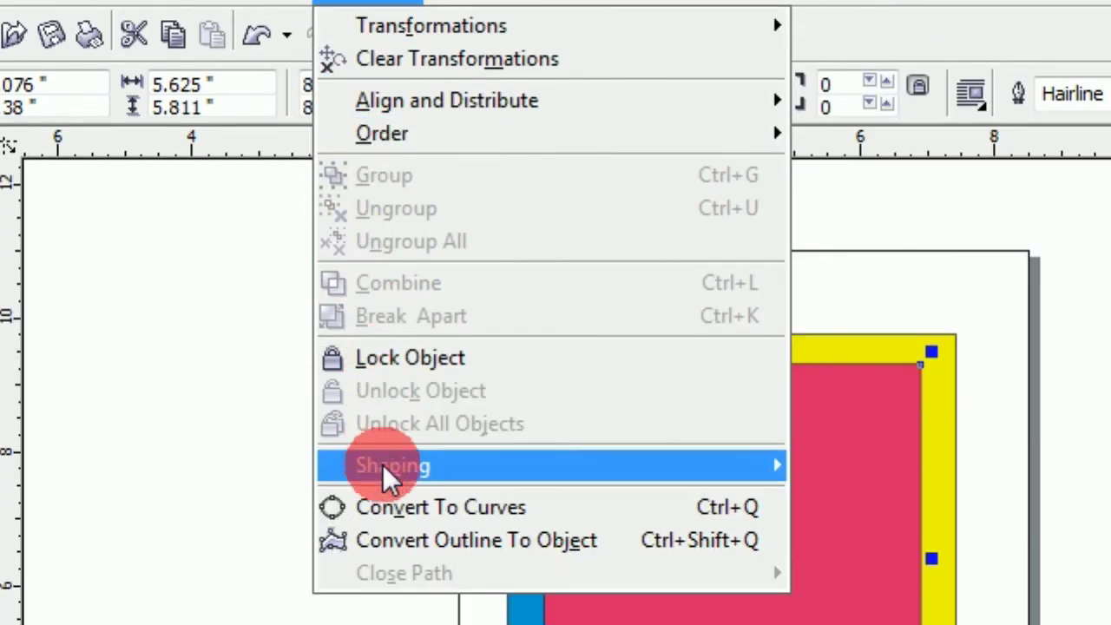
pyautogui.moveTo(383, 541)
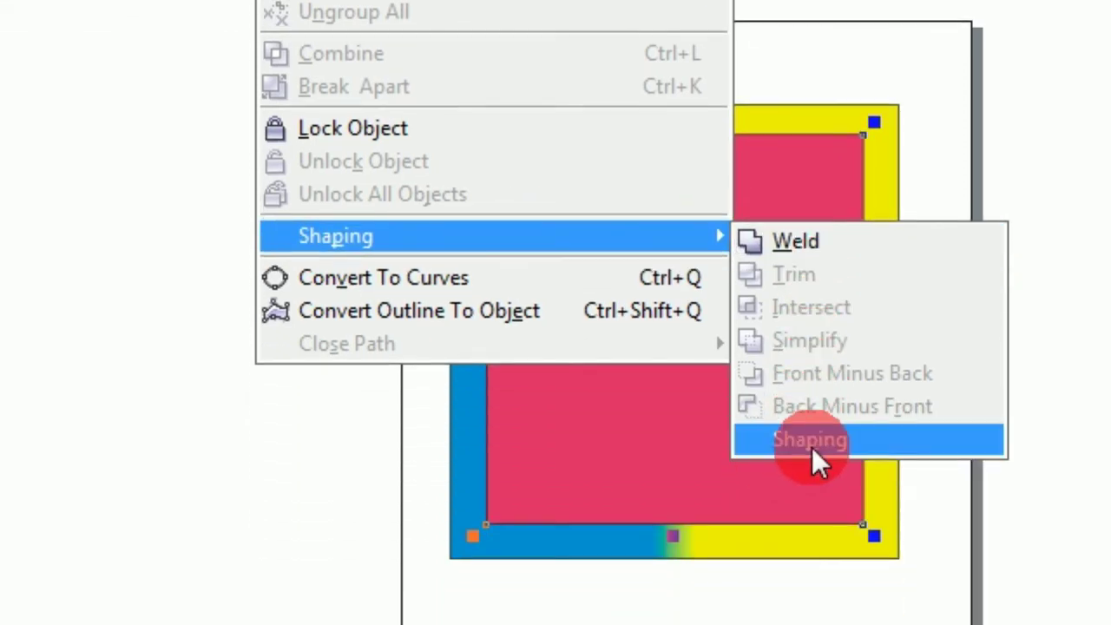
pyautogui.click(811, 447)
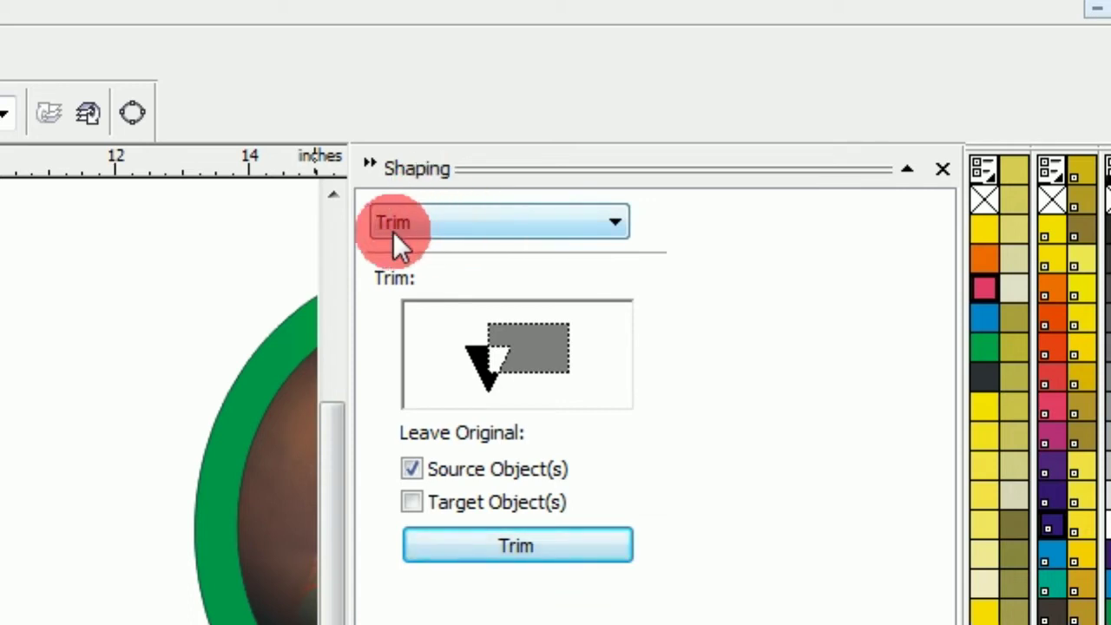
pyautogui.click(461, 226)
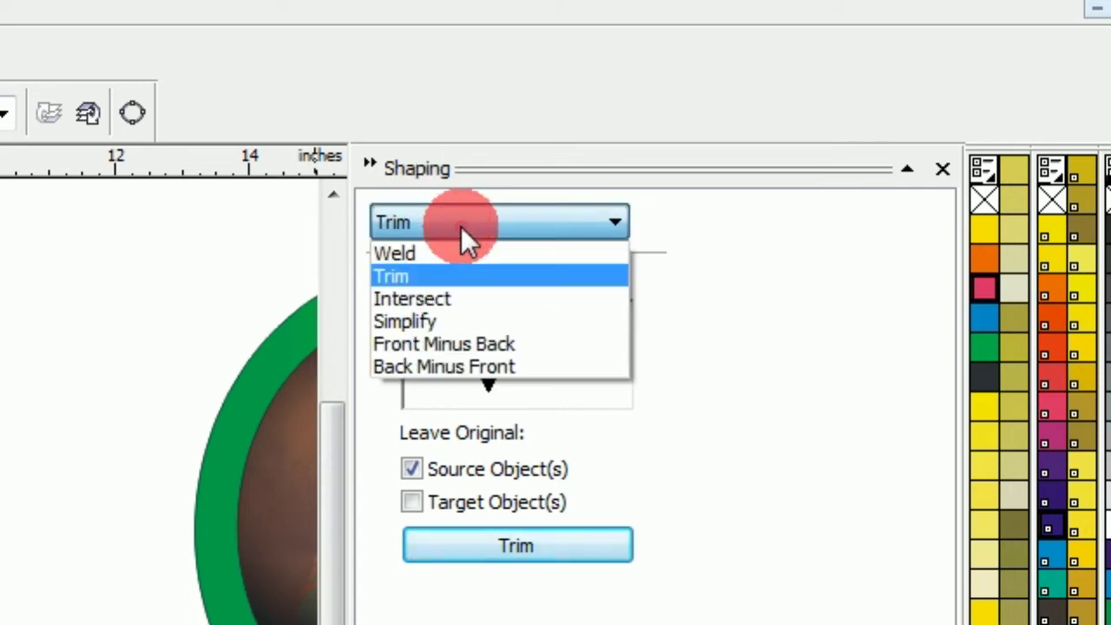
pyautogui.click(443, 277)
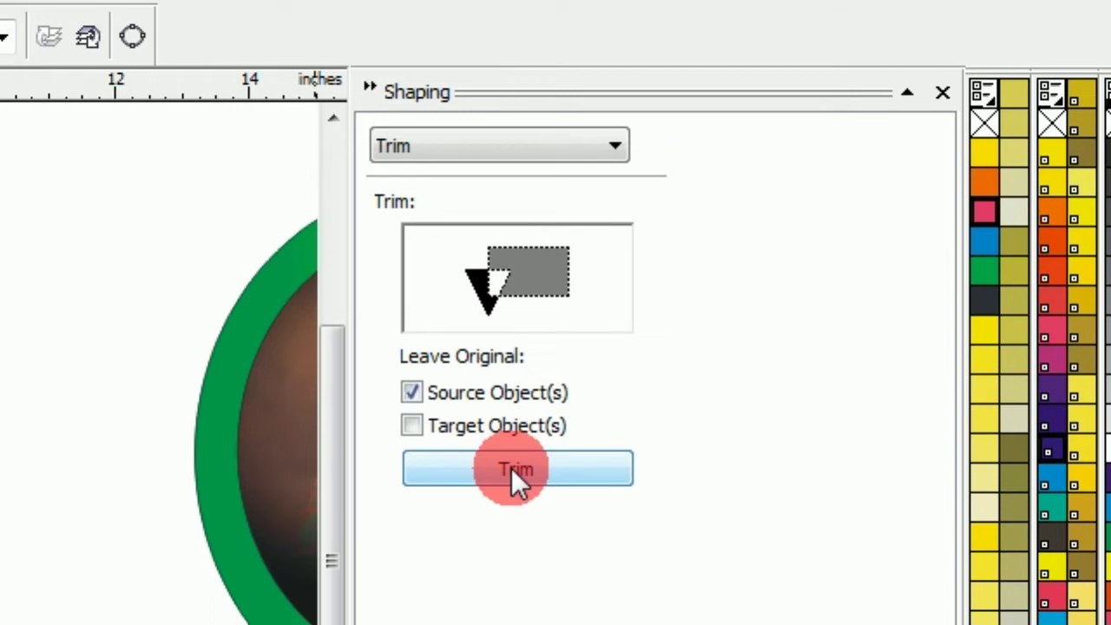
# Trim the blue-yellow rectangle with the inner pinkish red one, leaving the original source object in place
pyautogui.click(511, 468)
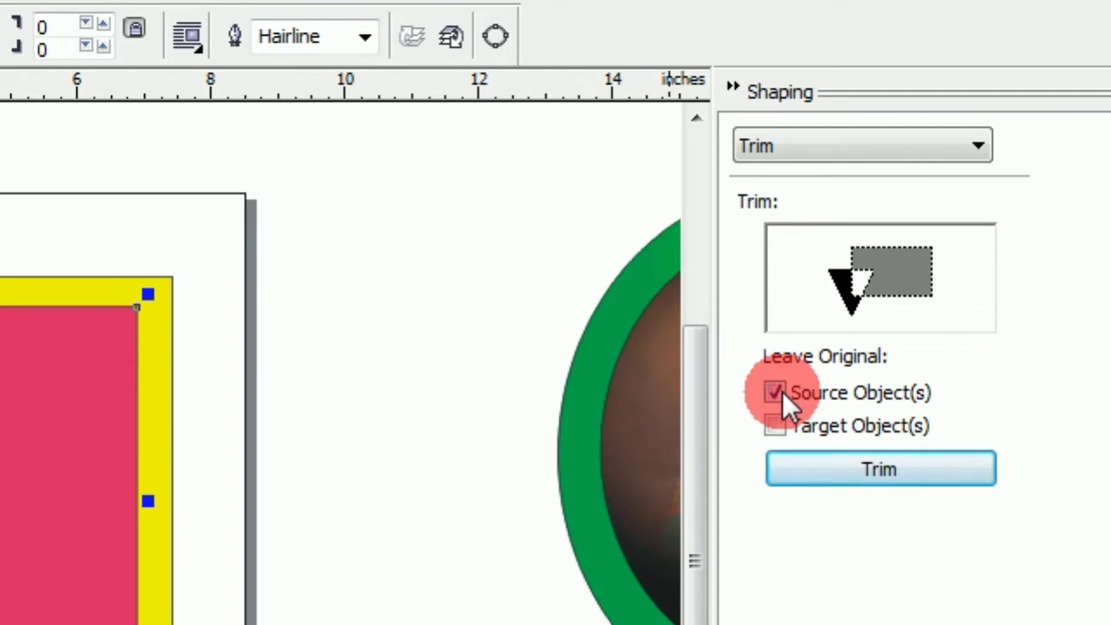
pyautogui.click(886, 468)
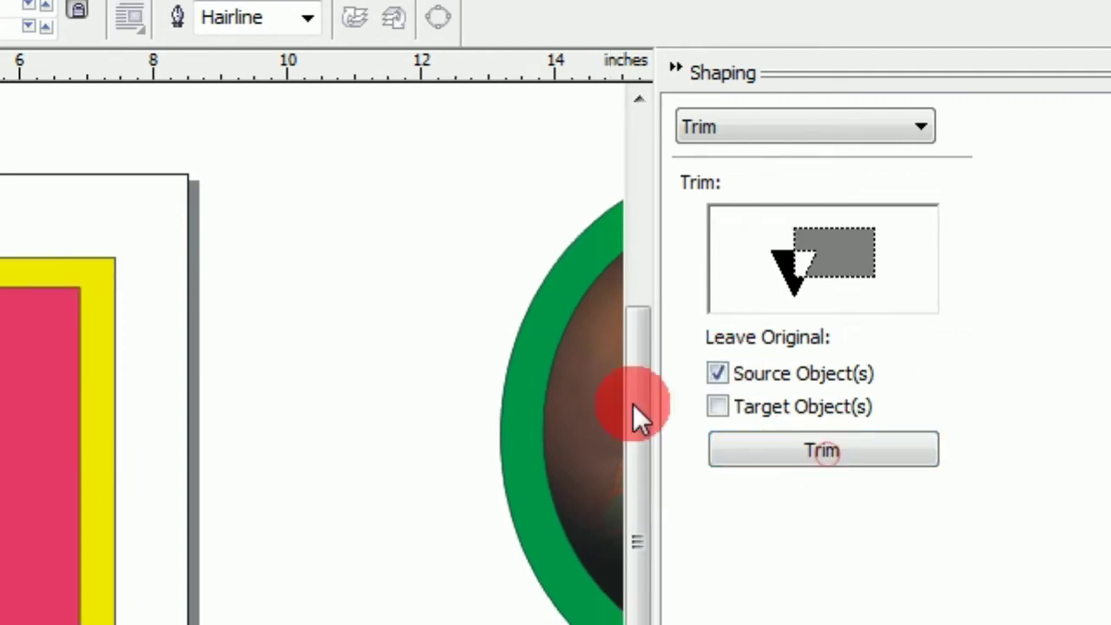
pyautogui.click(57, 282)
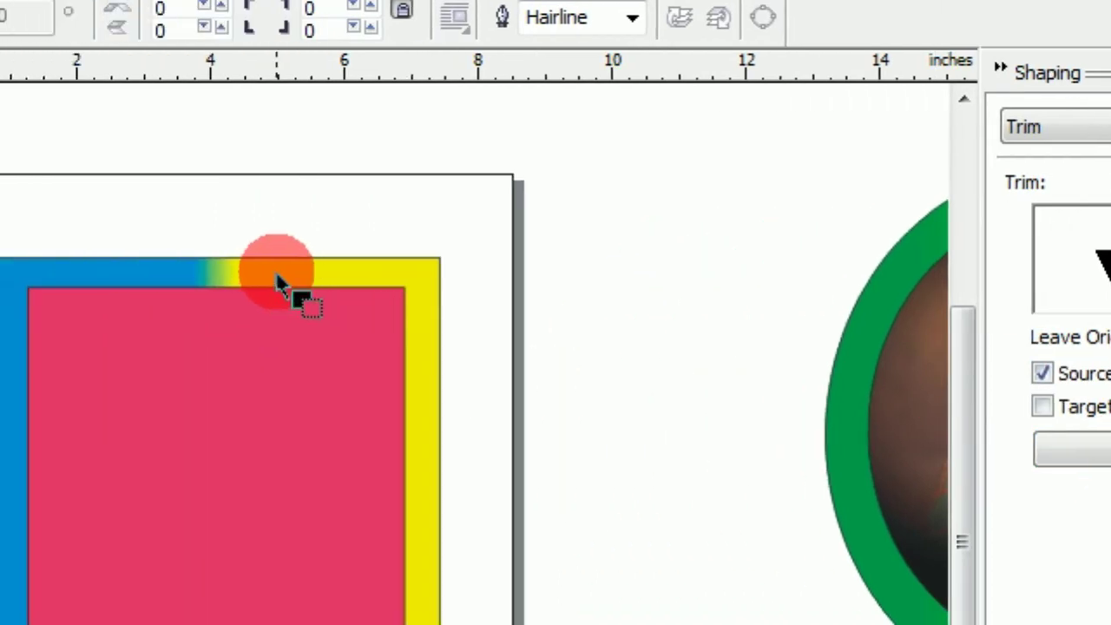
# Apply the trim to the blue-yellow rectangle, and delete the pinkish red rectangle to leave an open frame
pyautogui.click(278, 269)
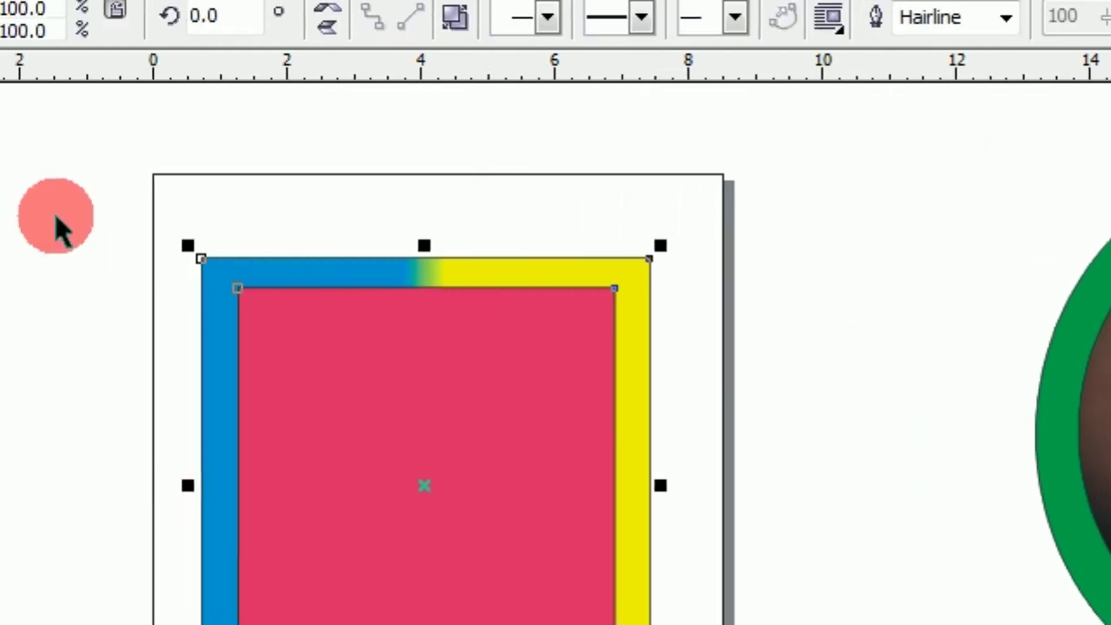
pyautogui.click(280, 213)
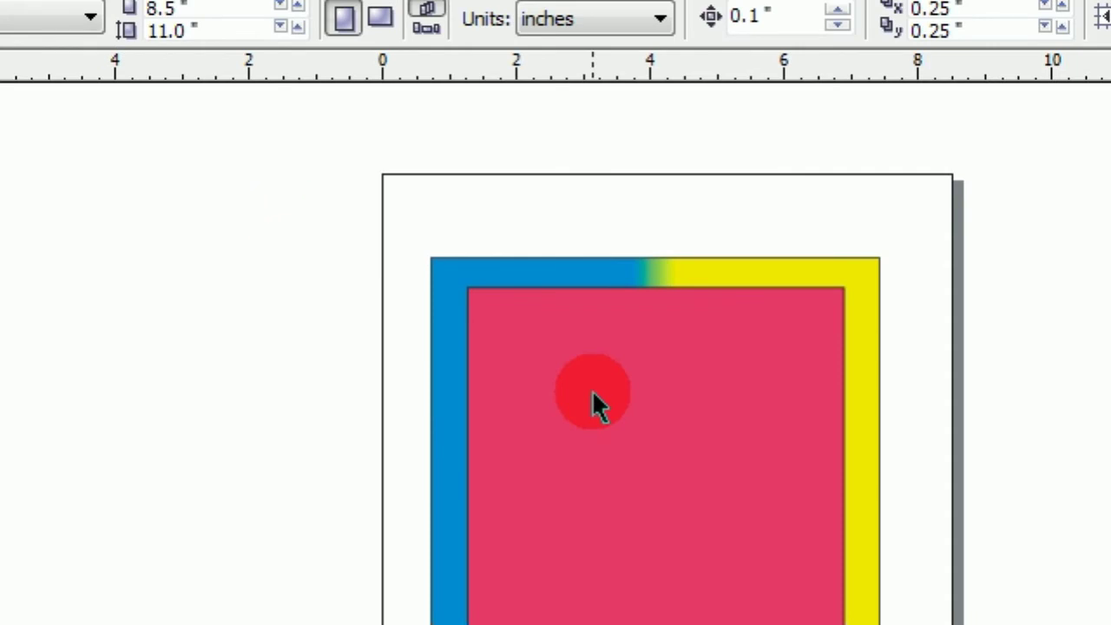
pyautogui.moveTo(592, 390); pyautogui.dragTo(141, 382)
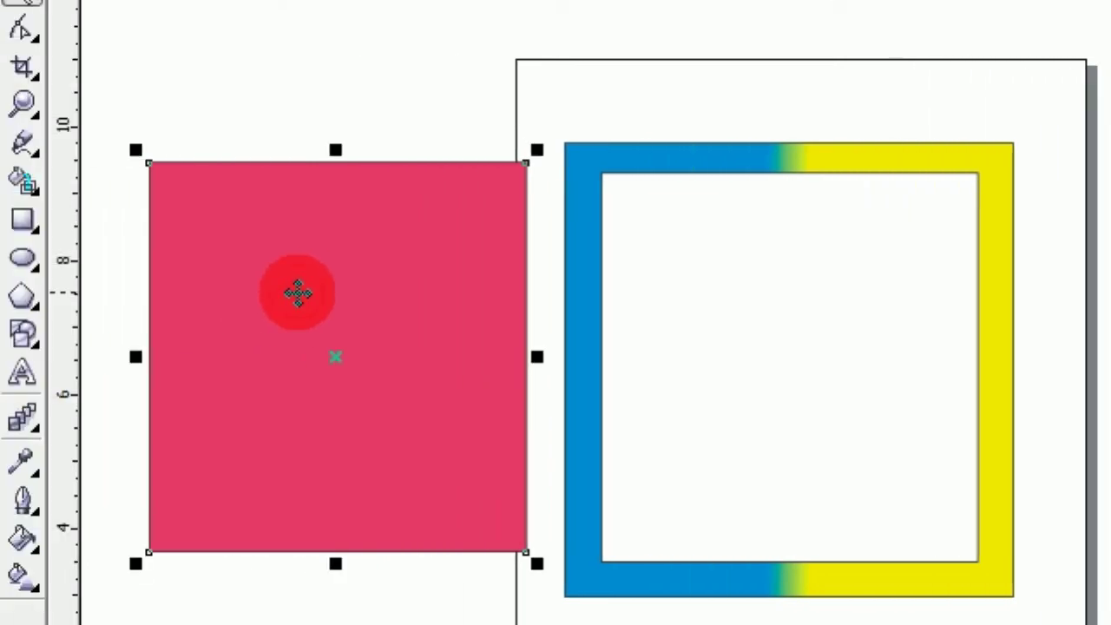
pyautogui.press('Delete')
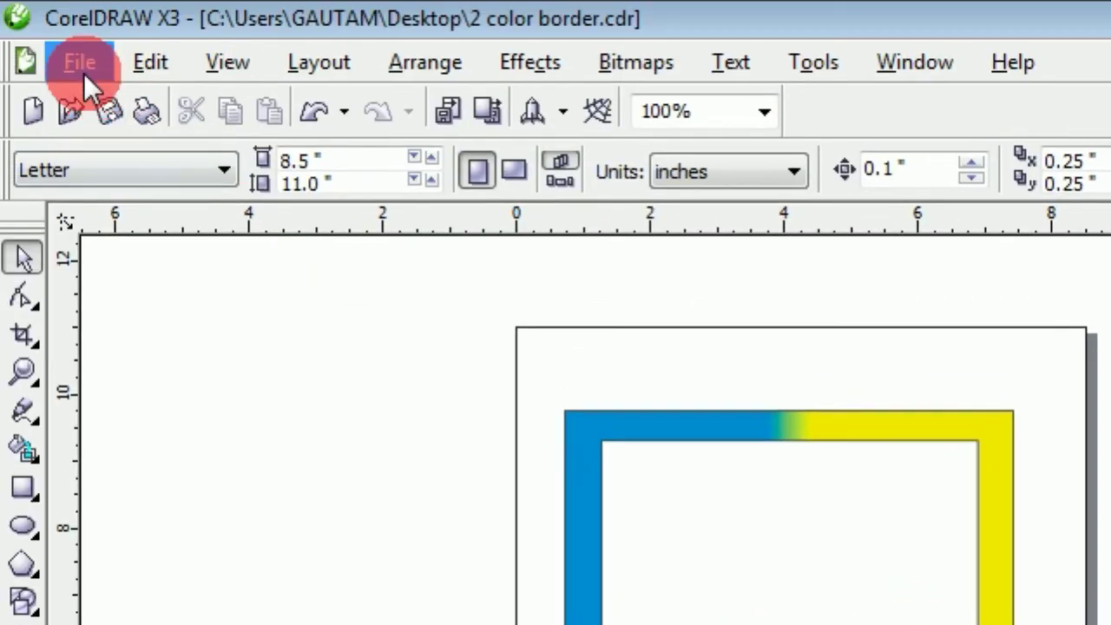
# Import the image pexels-photo-207653 from the MASKING PHOTO folder
pyautogui.click(83, 71)
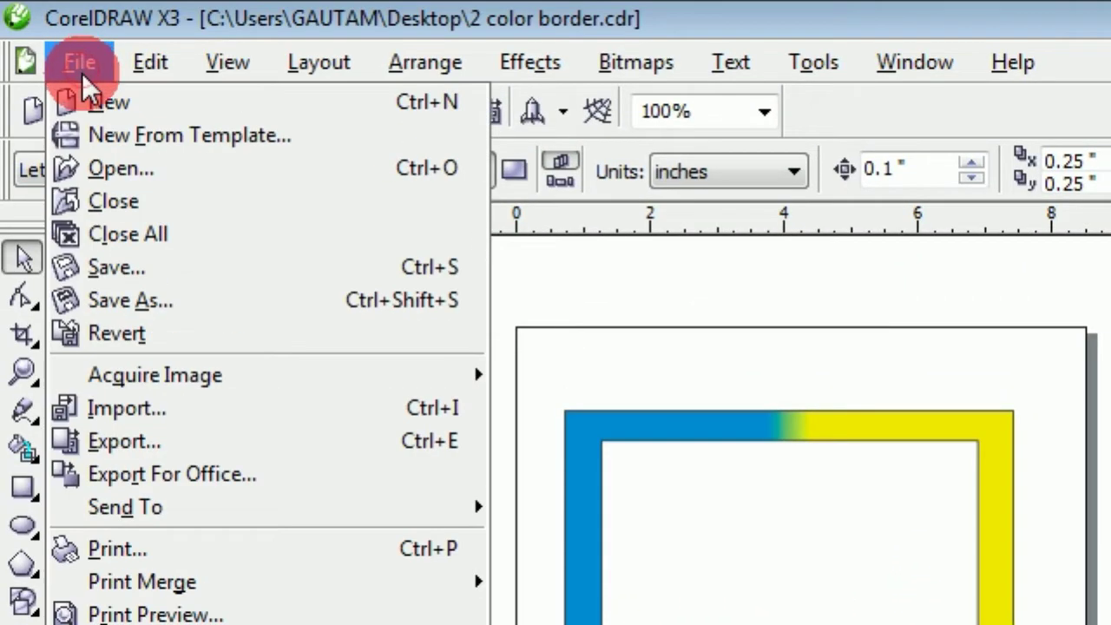
pyautogui.click(117, 412)
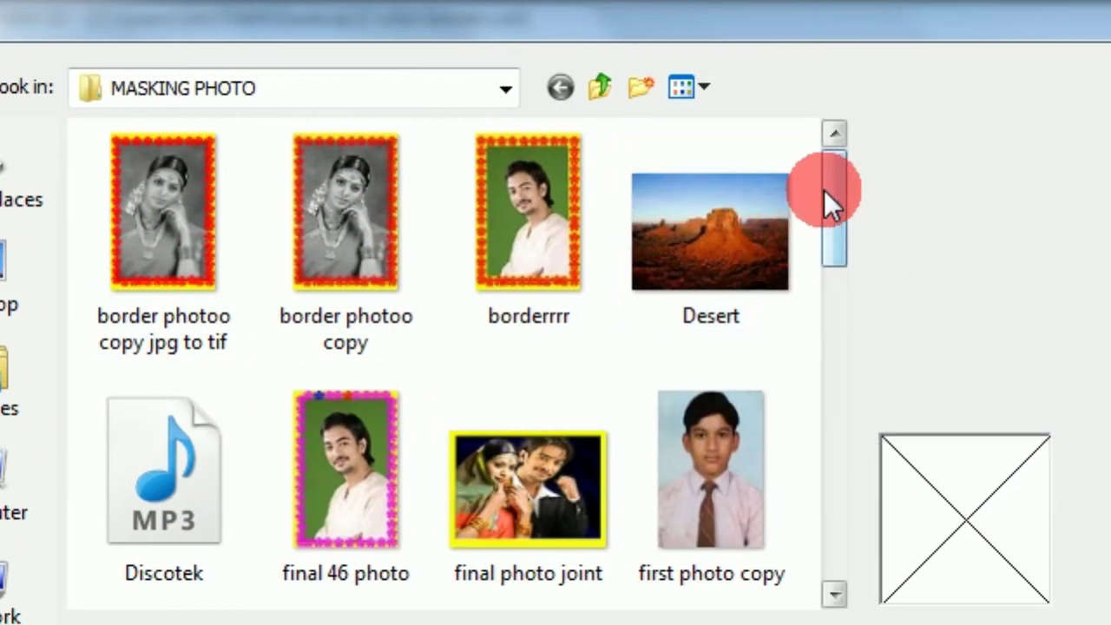
pyautogui.moveTo(823, 189); pyautogui.dragTo(826, 426)
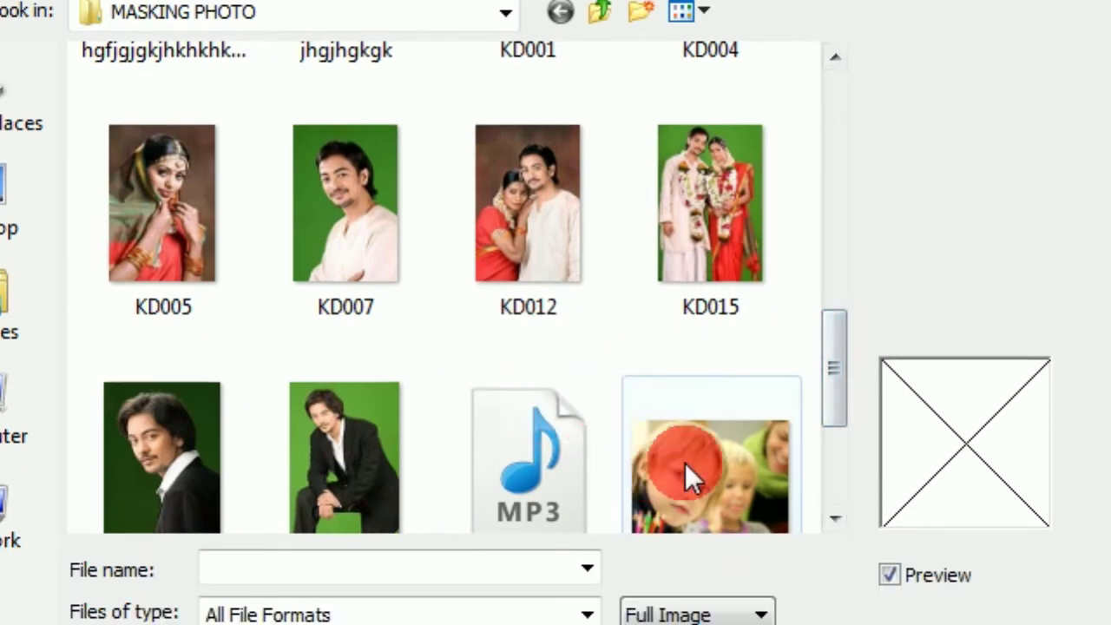
pyautogui.click(684, 538)
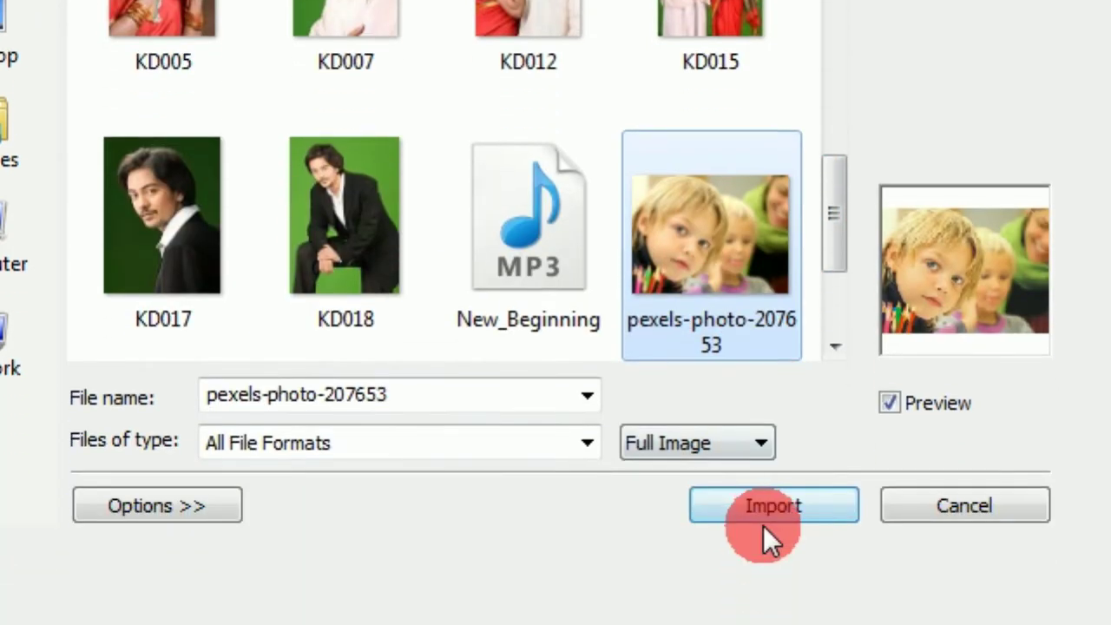
pyautogui.click(769, 505)
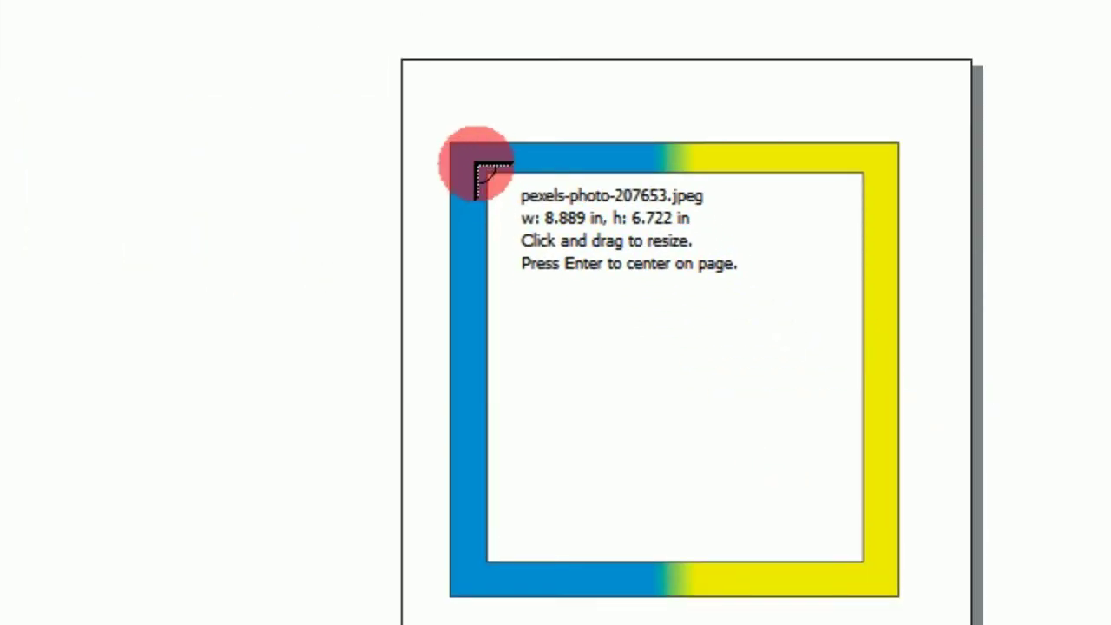
# Place the imported photo over the frame opening and stretch it to about 5.921 by 6.103 inches, overlapping the border's inner edges
pyautogui.moveTo(479, 167); pyautogui.dragTo(814, 462)
pyautogui.moveTo(618, 411); pyautogui.dragTo(612, 463)
pyautogui.click(611, 227)
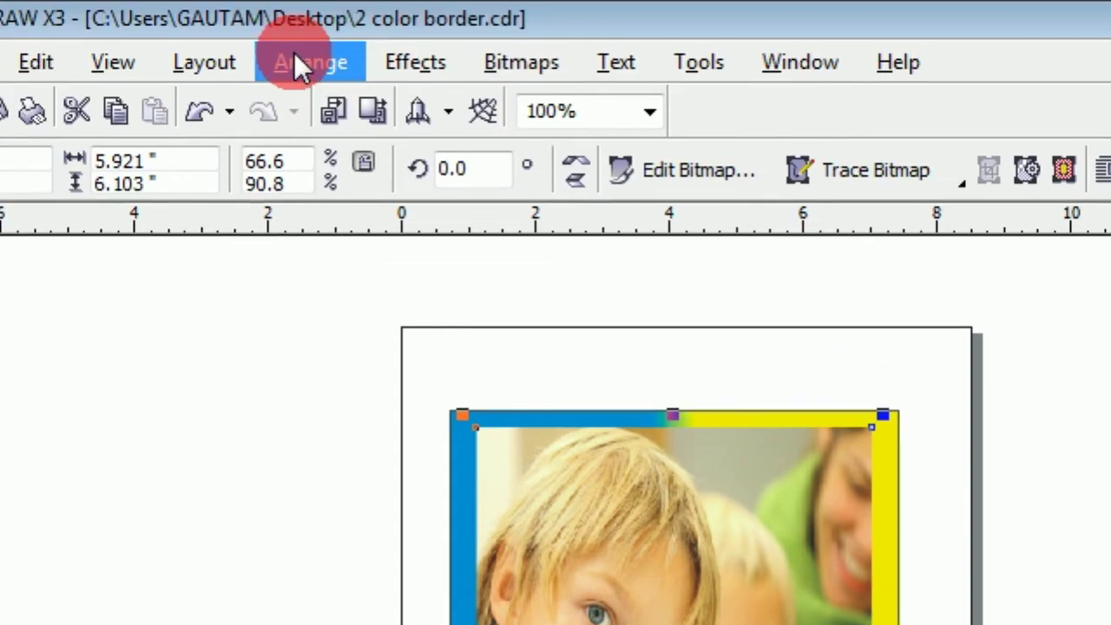
# Send the photo to the back of the page, behind the blue-yellow frame, and deselect it
pyautogui.click(295, 63)
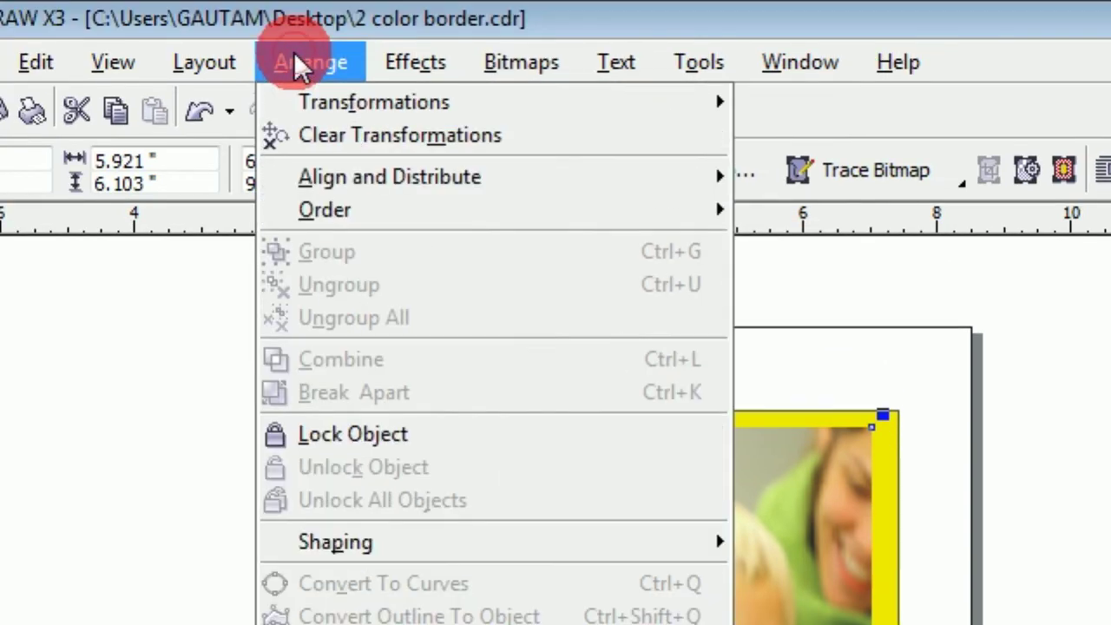
pyautogui.moveTo(318, 208)
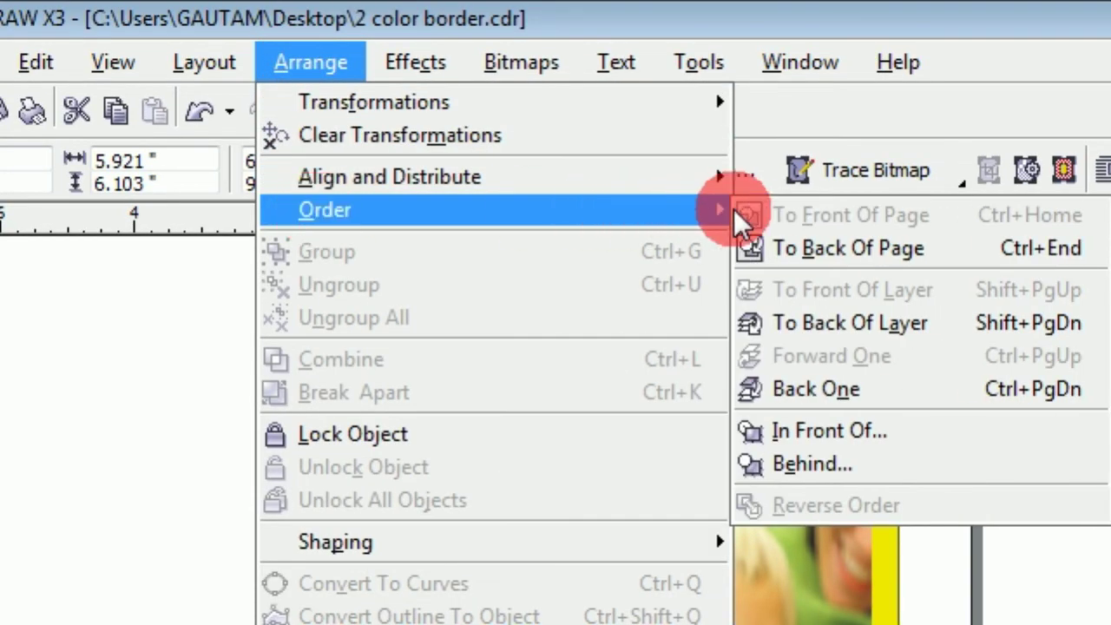
pyautogui.click(833, 265)
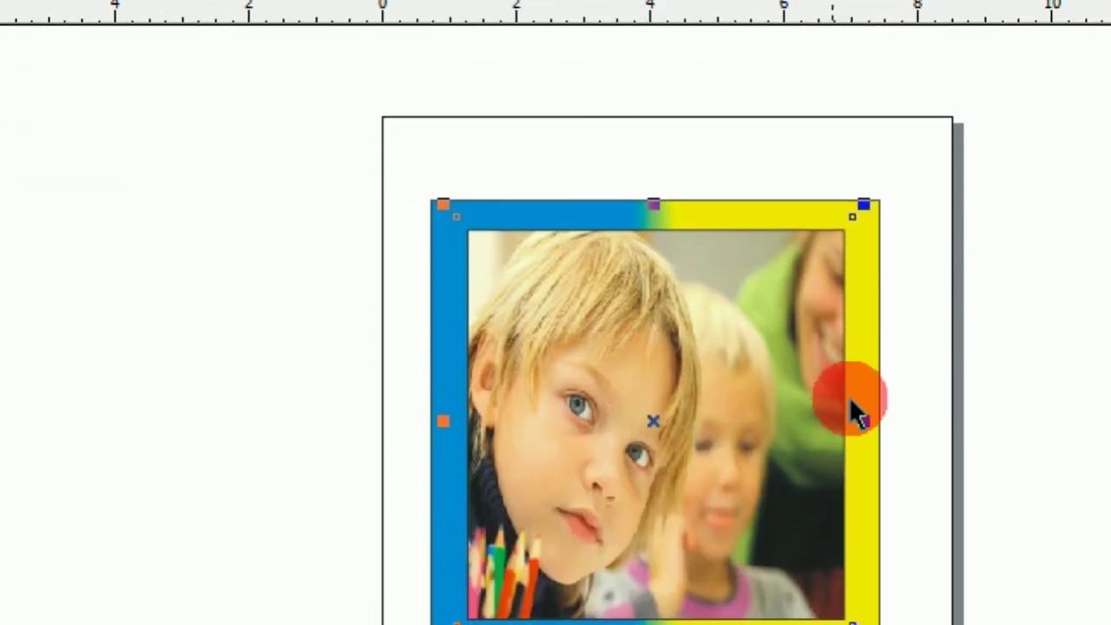
pyautogui.click(923, 395)
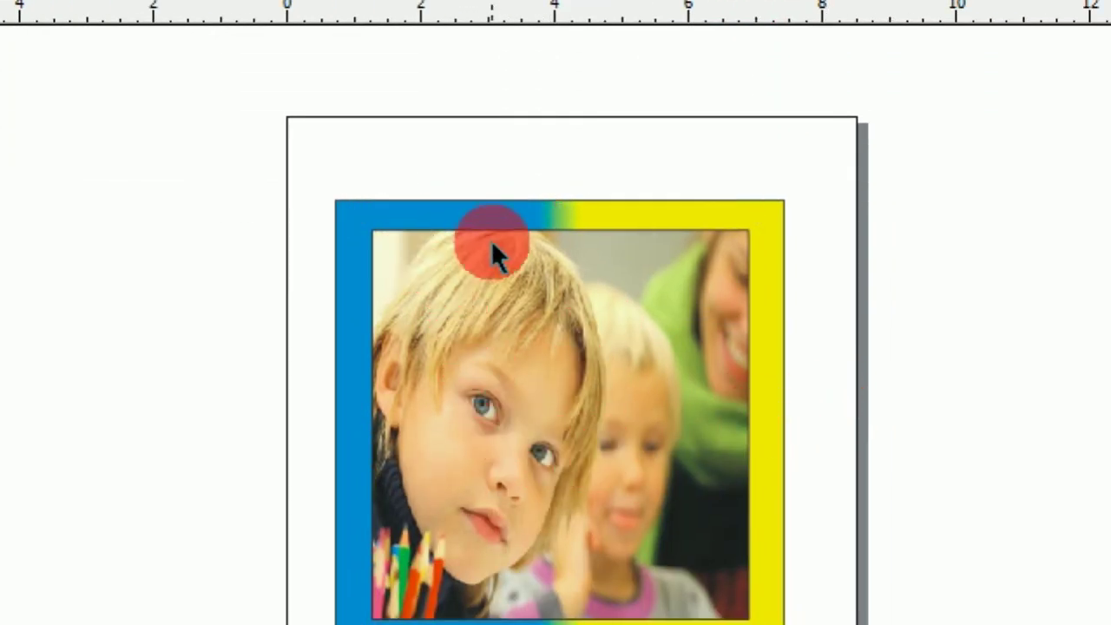